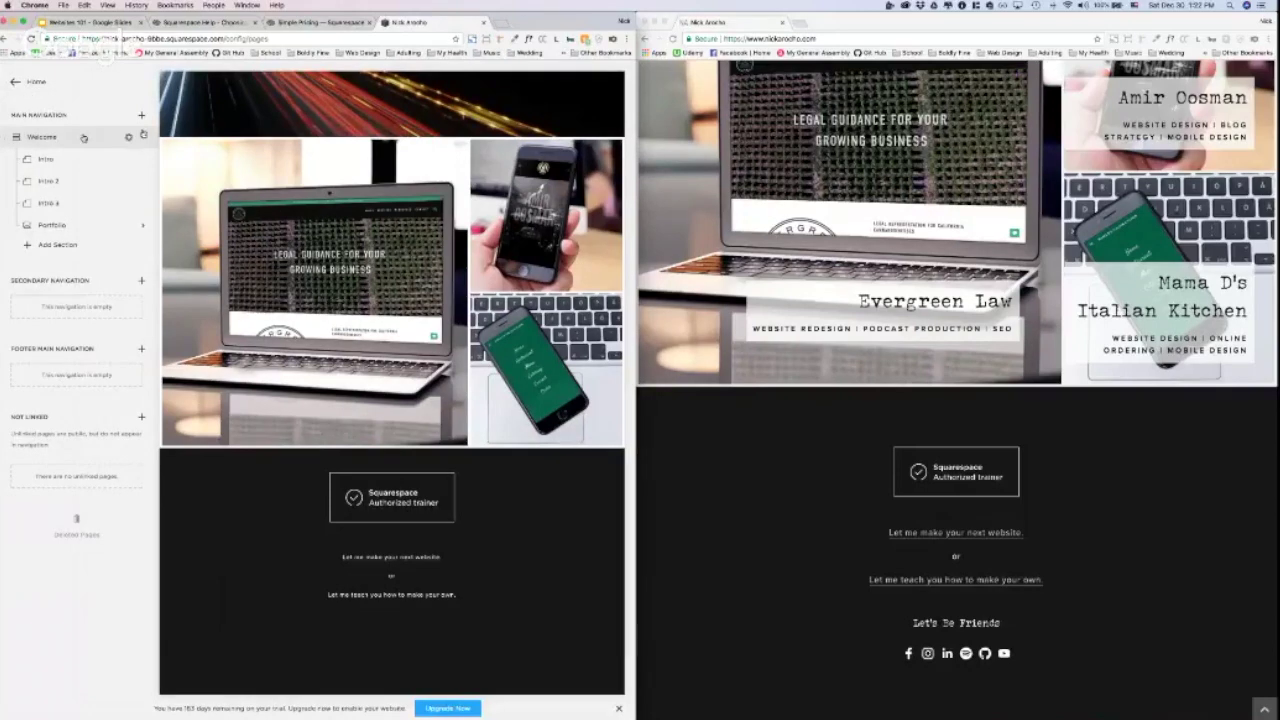
Step: Return to the Home menu and open Settings to view its General, Website and Commerce sections
click(14, 82)
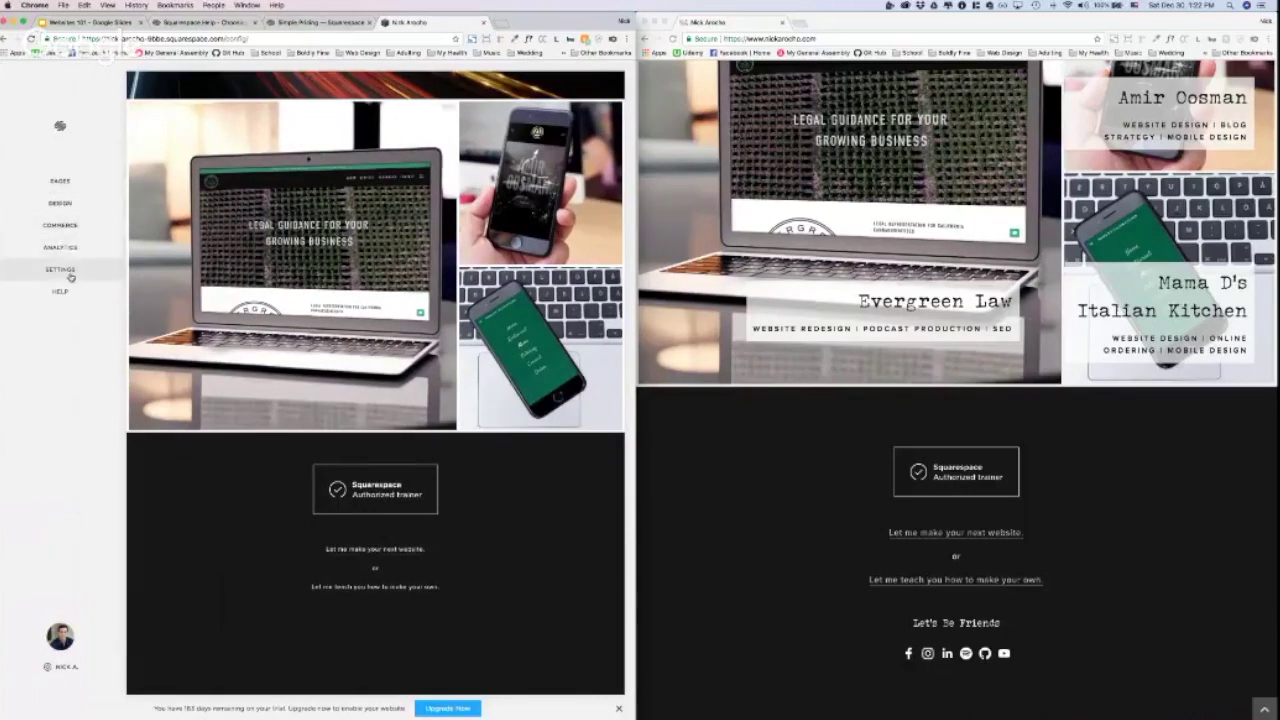
click(75, 279)
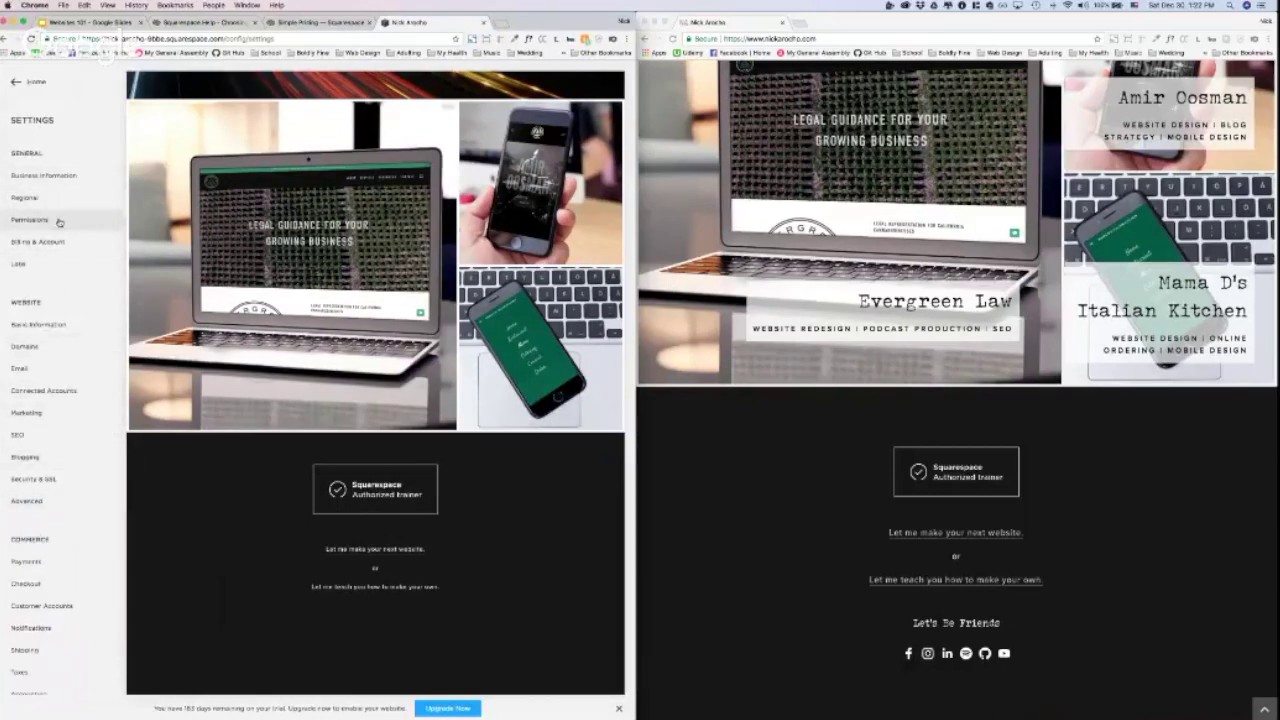
scroll(42, 195, down, 2)
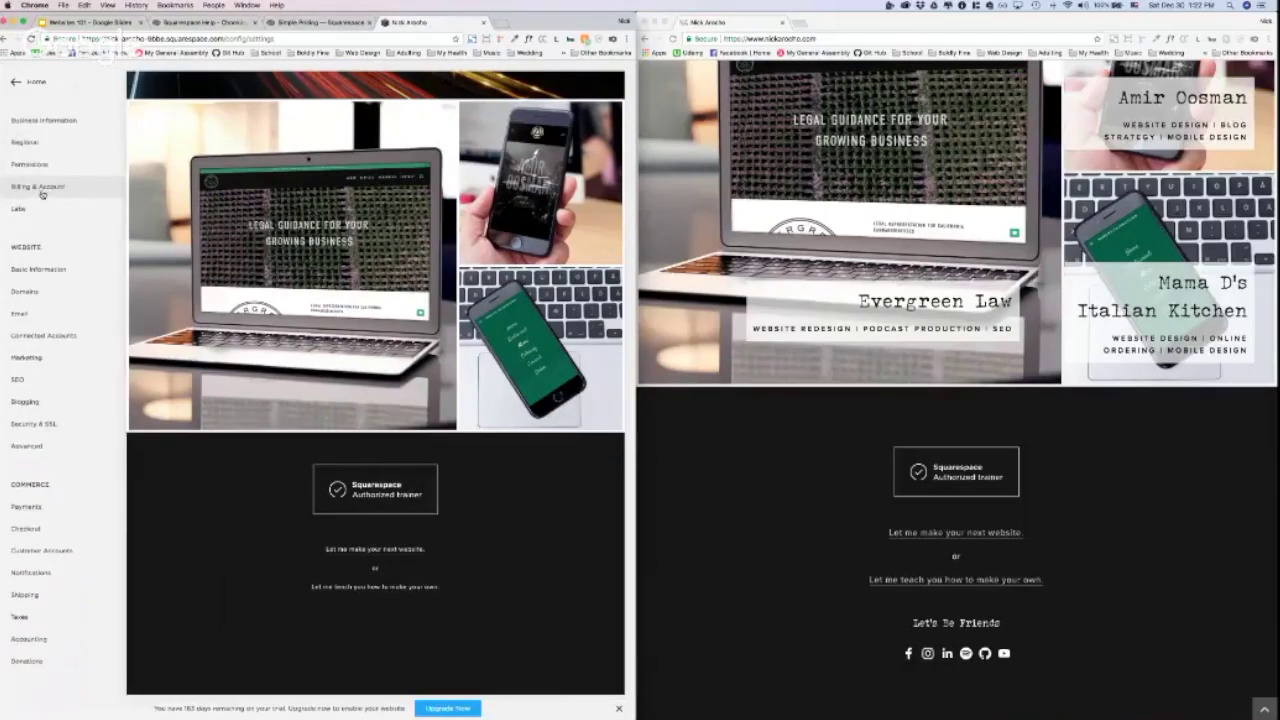
scroll(42, 195, up, 2)
scroll(42, 195, down, 2)
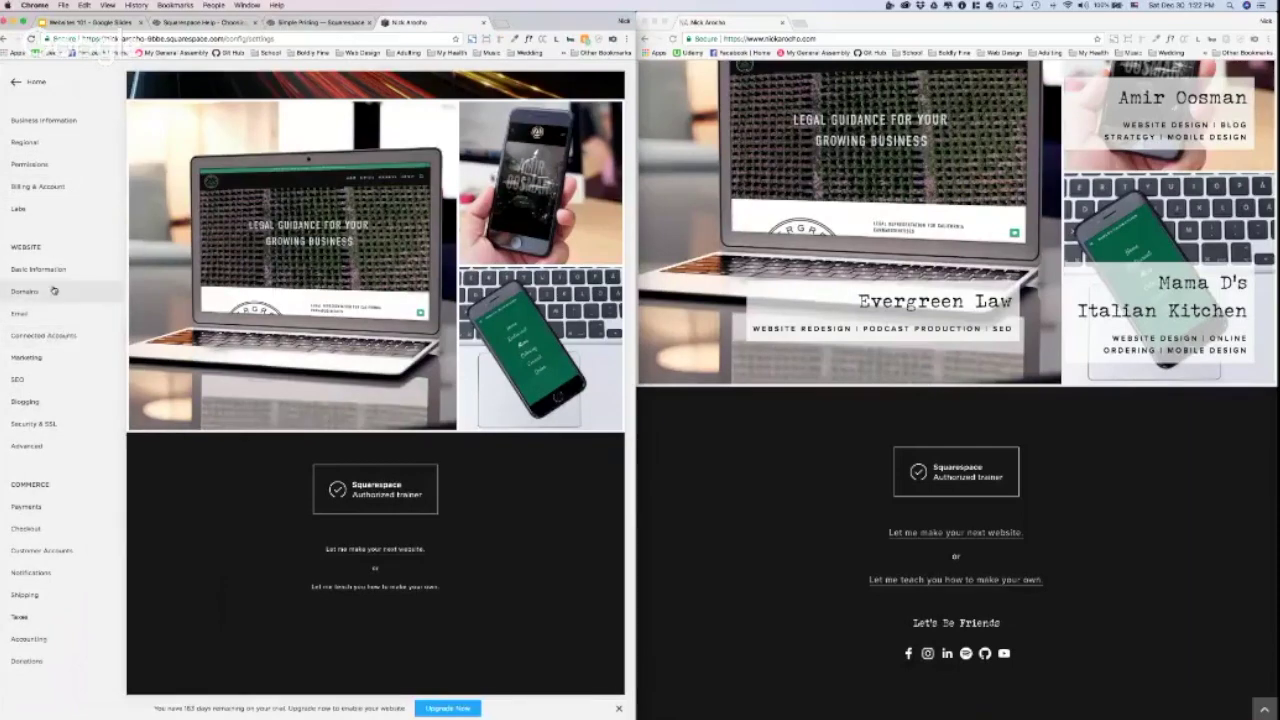
scroll(55, 290, up, 2)
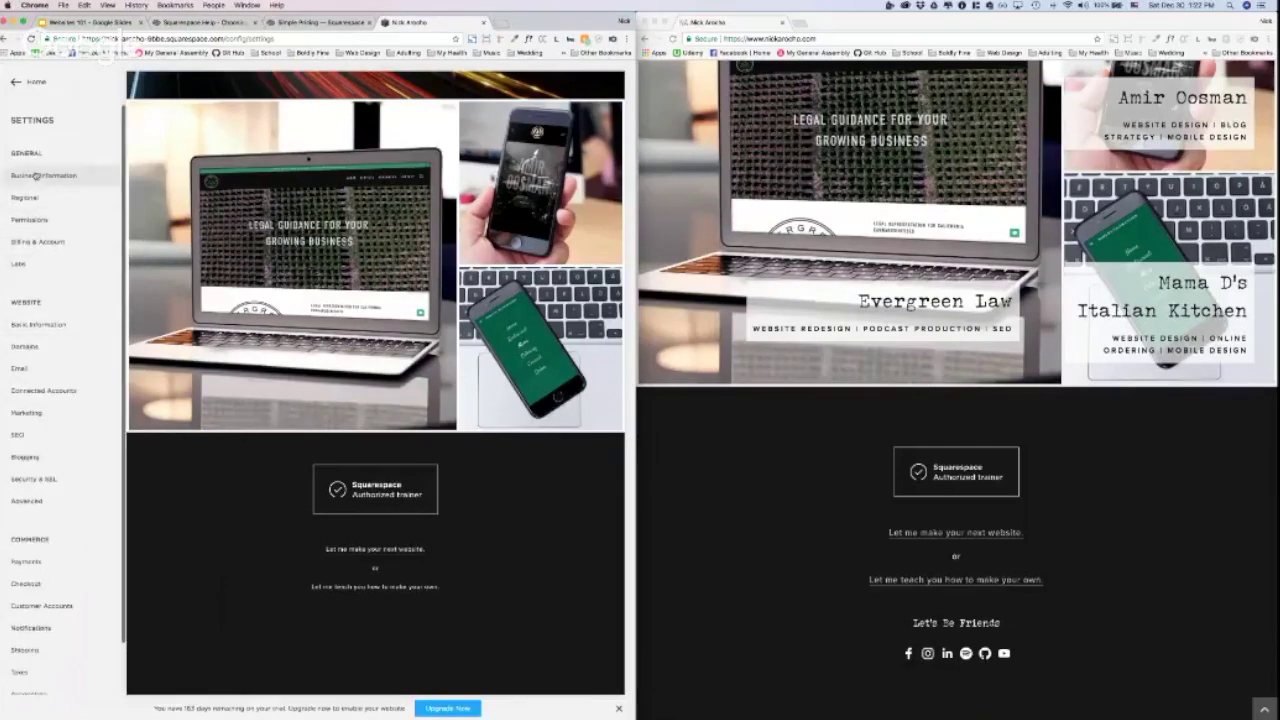
Step: Open Connected Accounts under Website and browse the Connect Account service picker
click(63, 398)
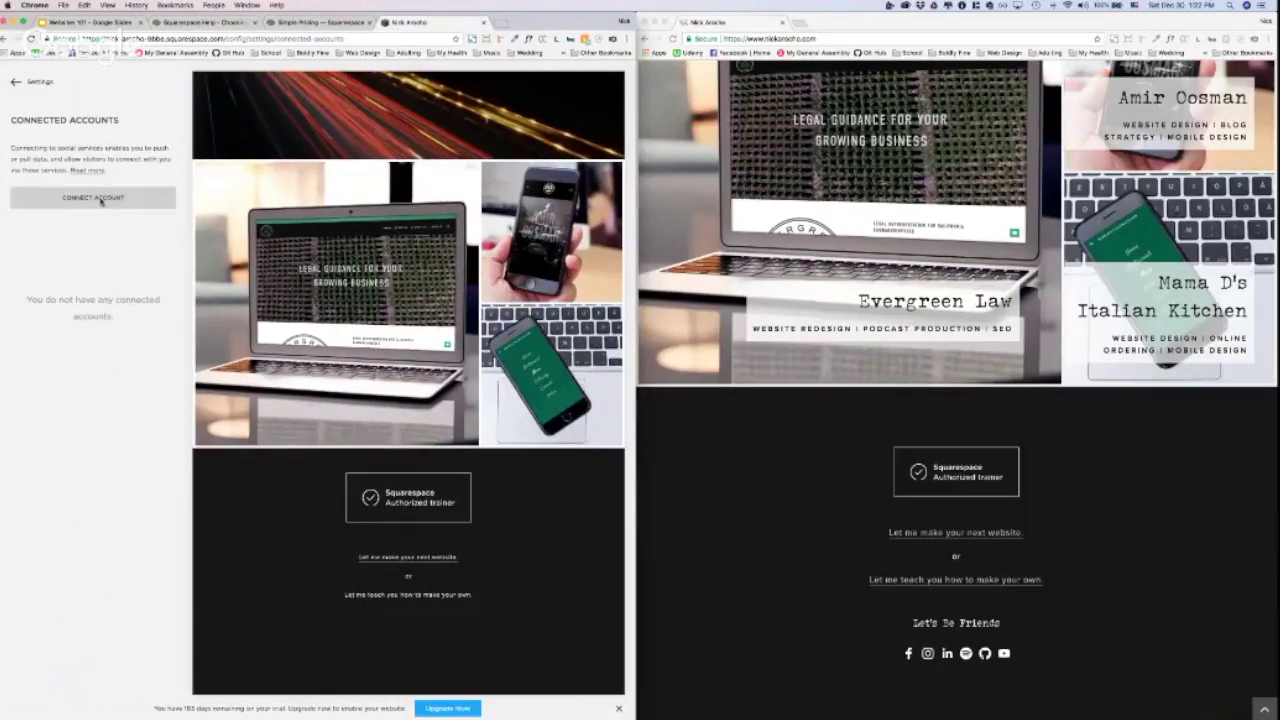
click(100, 201)
scroll(274, 349, down, 2)
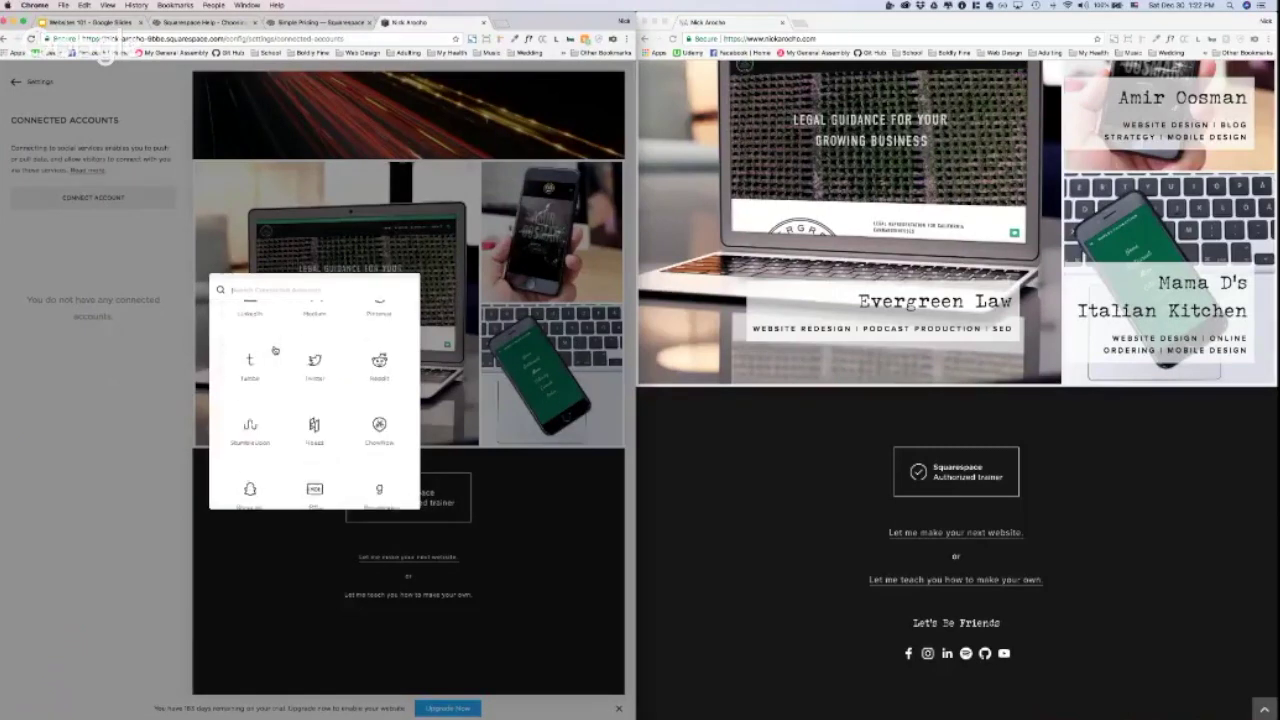
scroll(274, 349, down, 8)
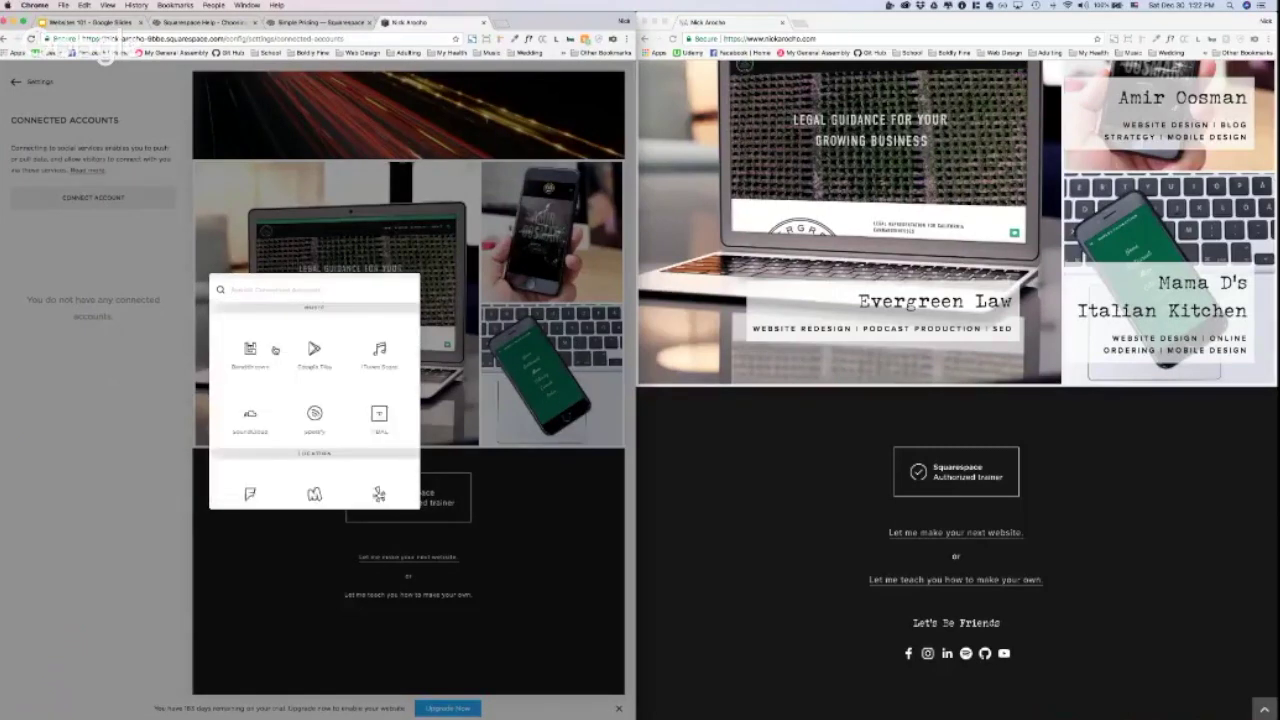
scroll(274, 349, down, 2)
scroll(274, 349, up, 10)
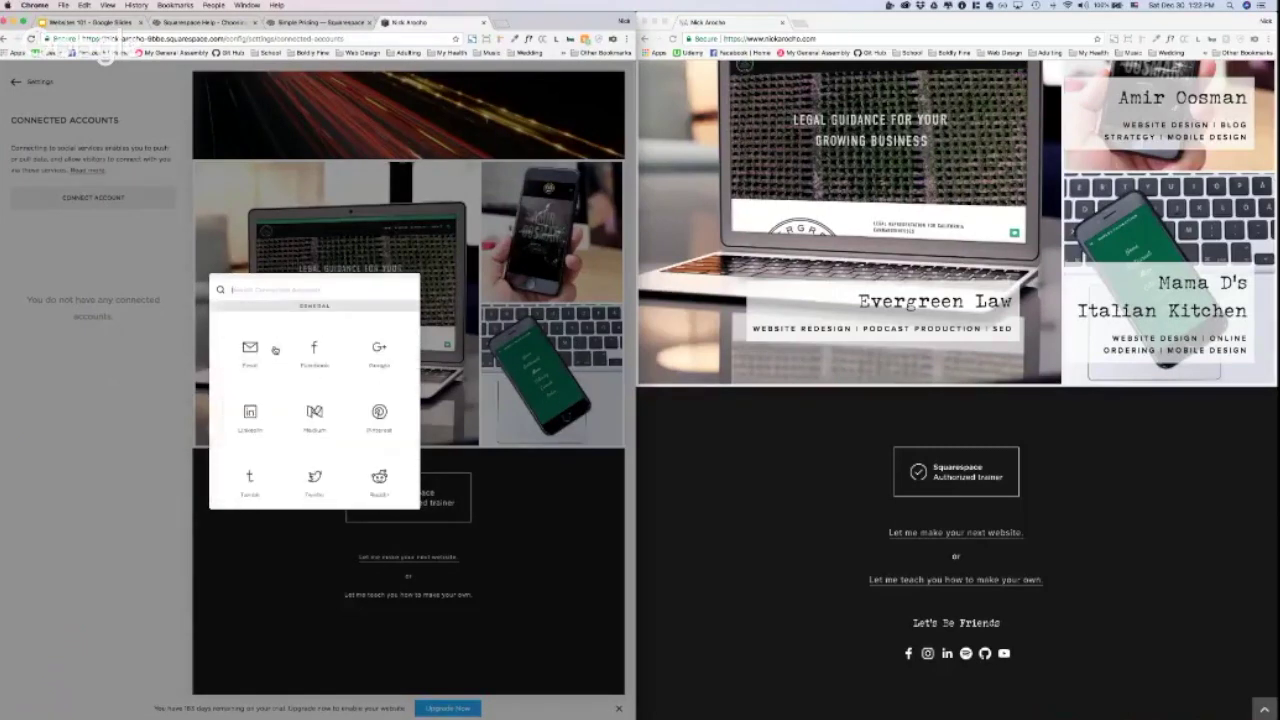
Step: Connect Facebook by choosing its tile and confirming the login with the account password
click(314, 350)
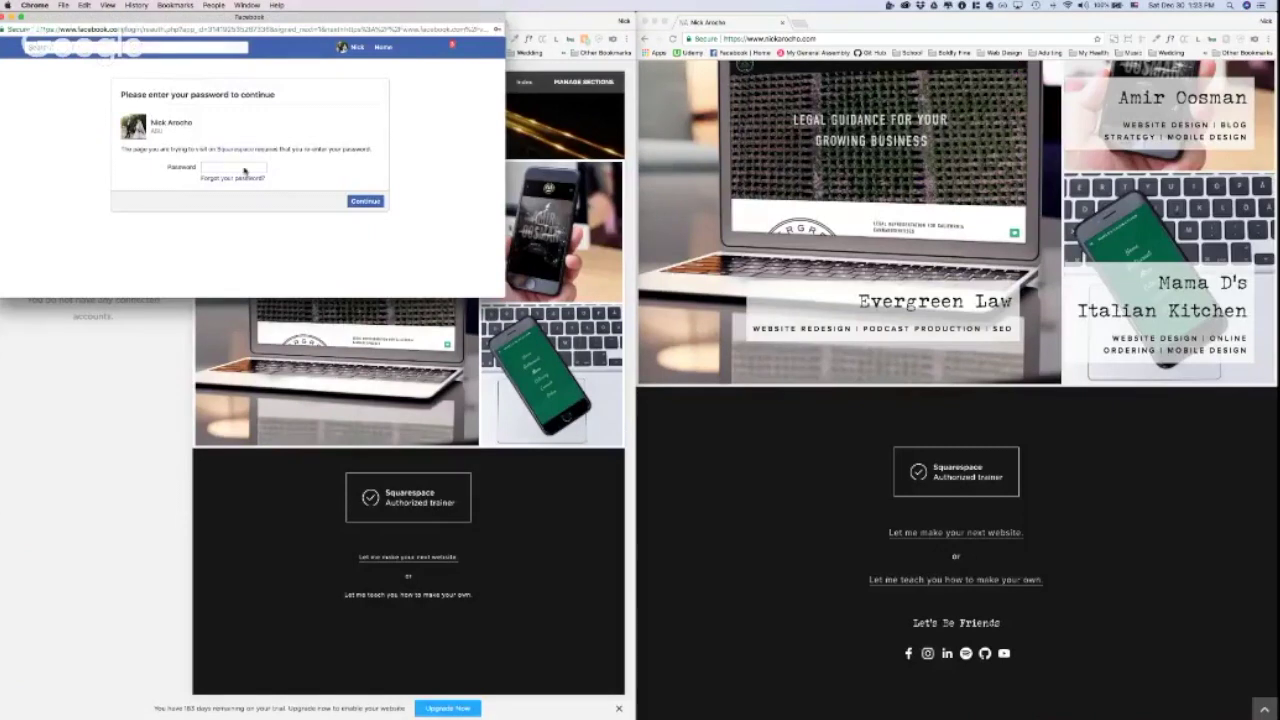
click(360, 205)
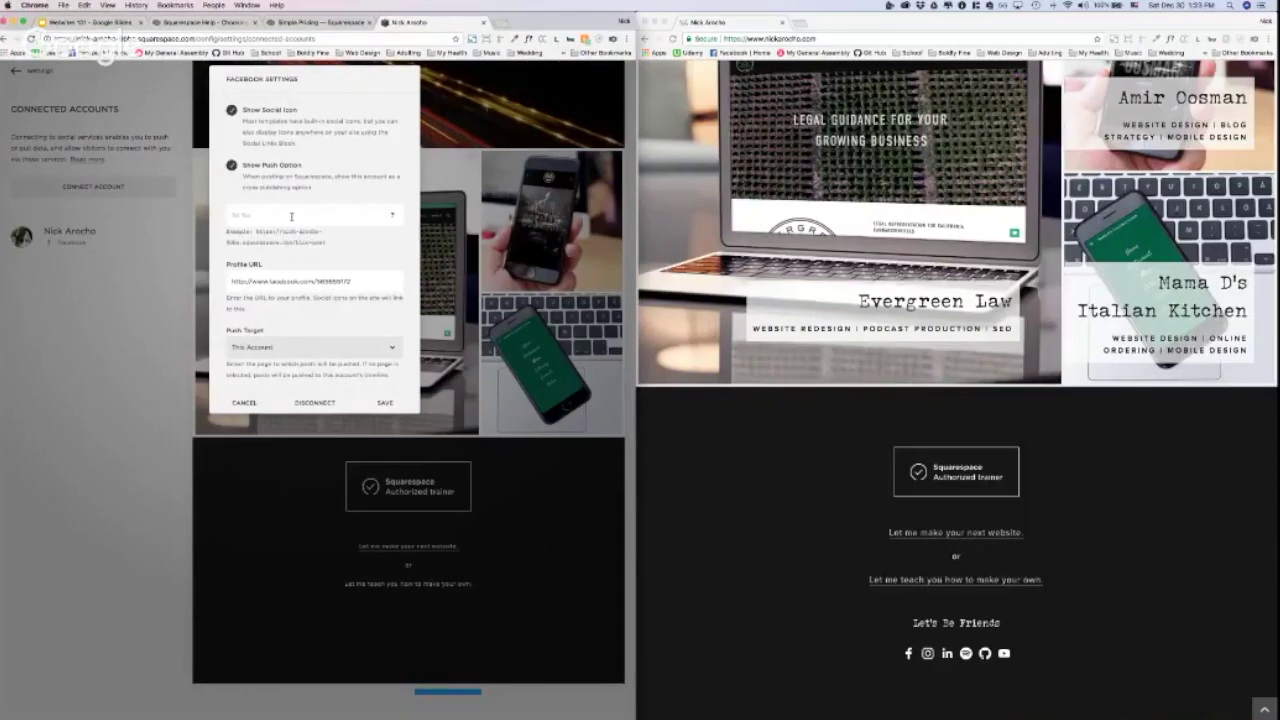
Step: Set the Facebook push target to Boldly Fine, LLC (Page), check the profile URL, and save
click(391, 352)
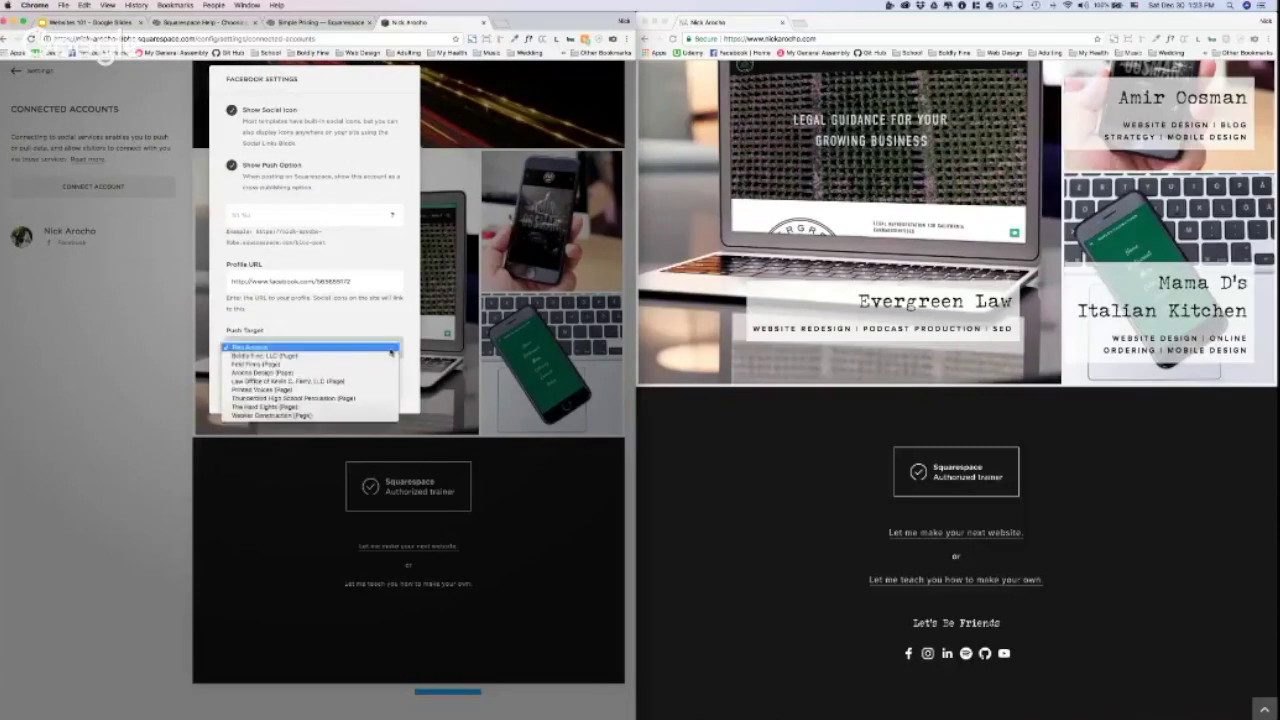
click(290, 355)
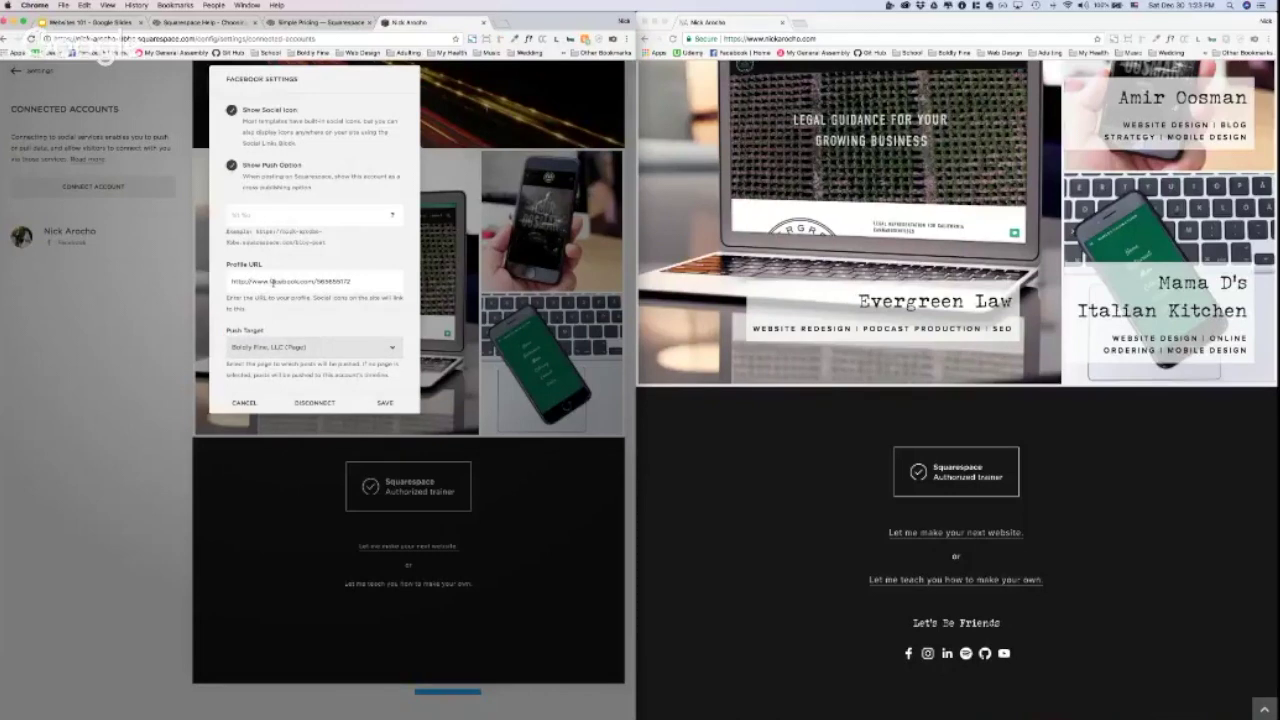
key(super+a)
click(309, 347)
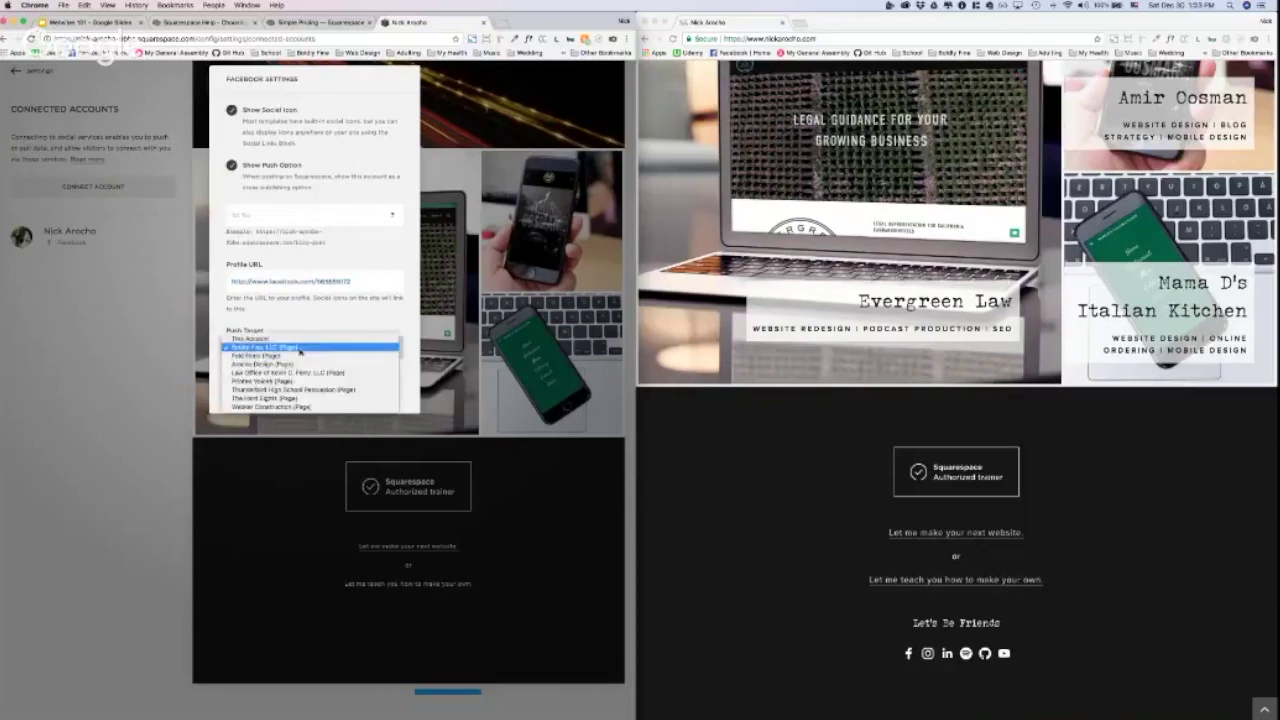
click(300, 347)
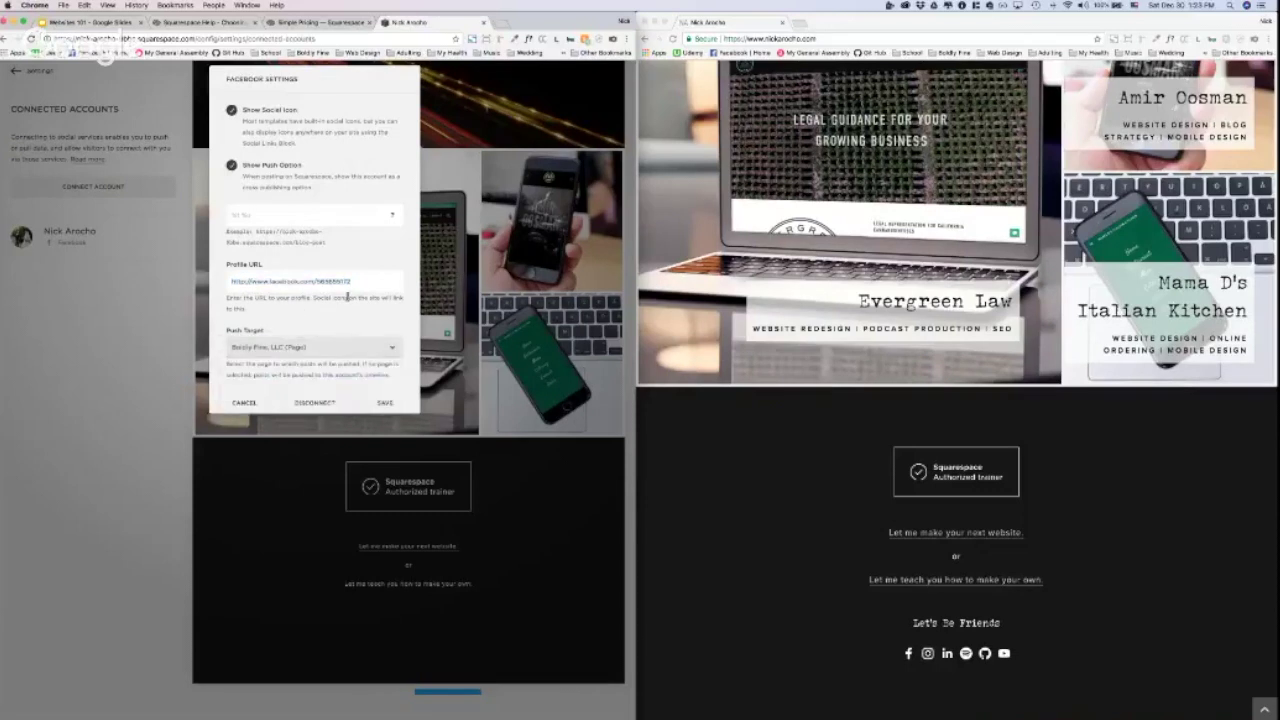
drag(355, 286, 216, 281)
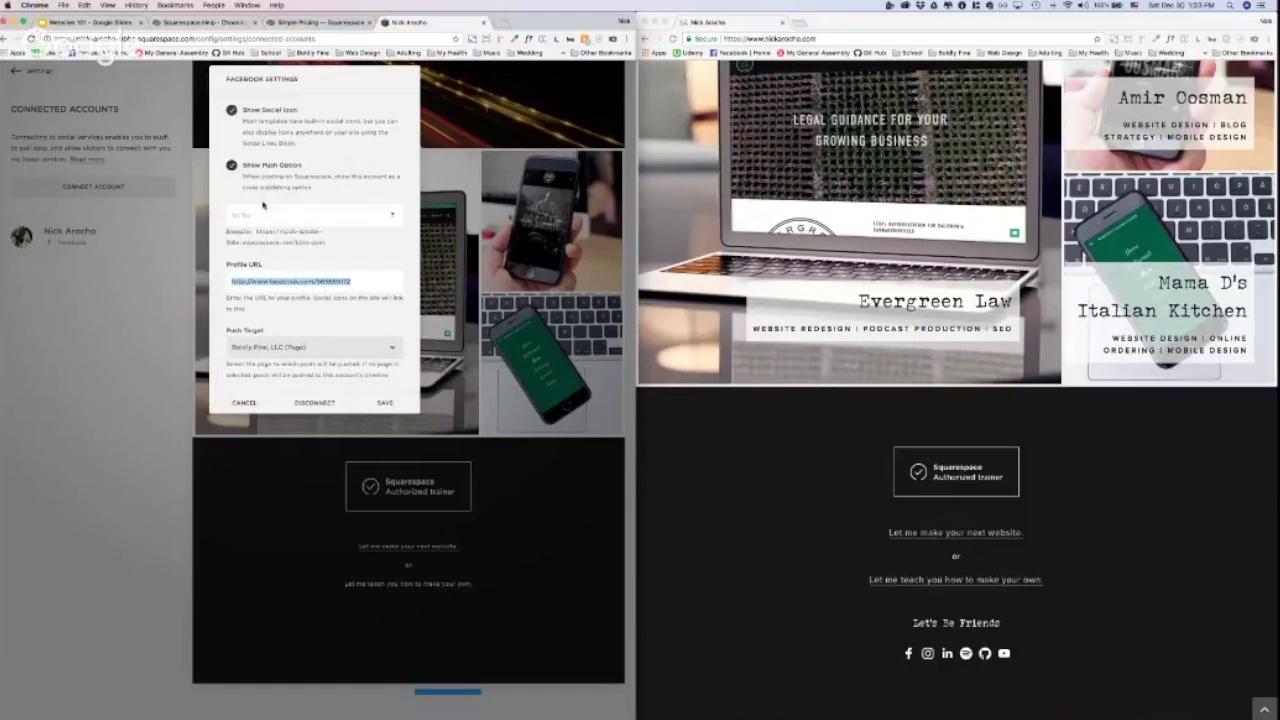
click(385, 403)
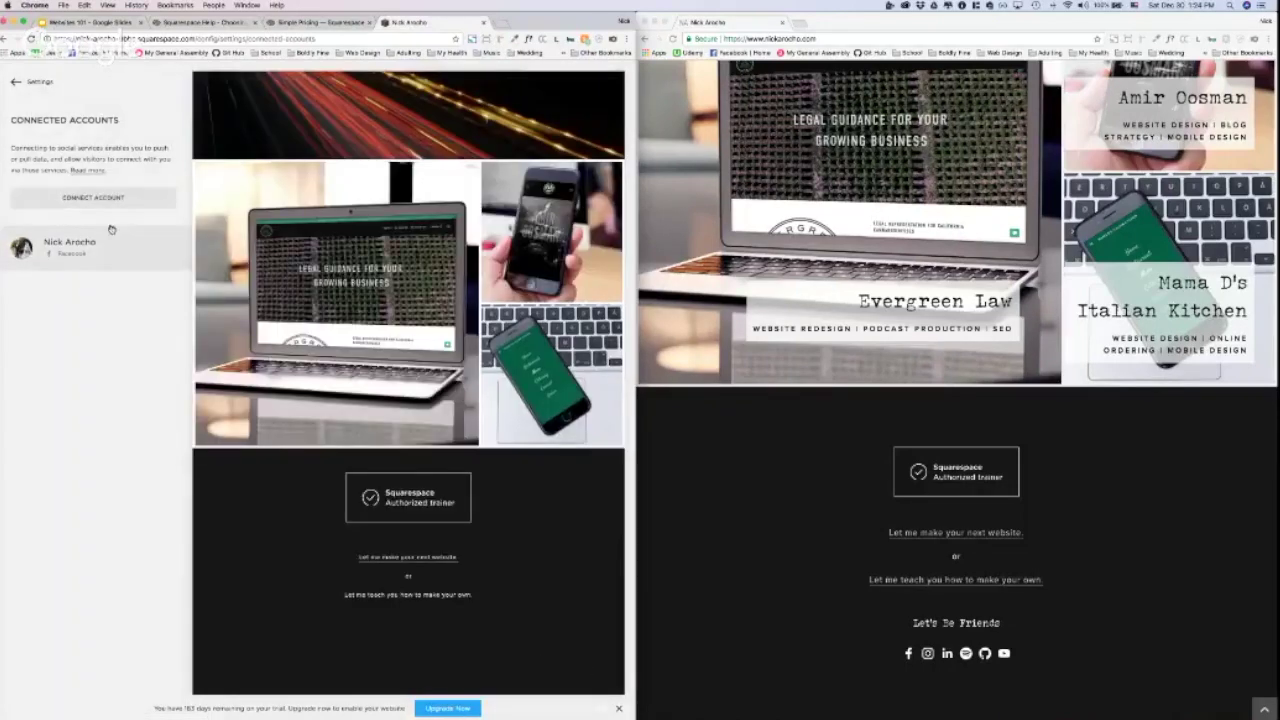
Step: Start a new account connection and pick Instagram from the service list
click(121, 200)
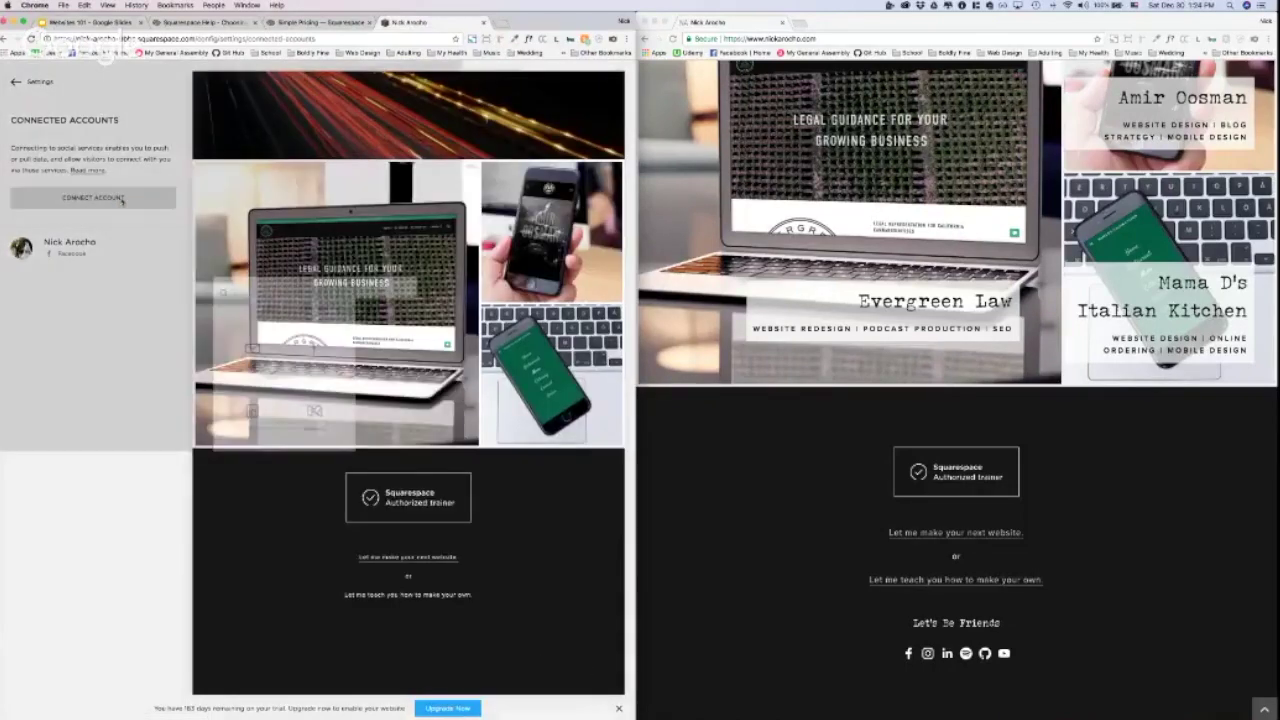
scroll(334, 390, down, 10)
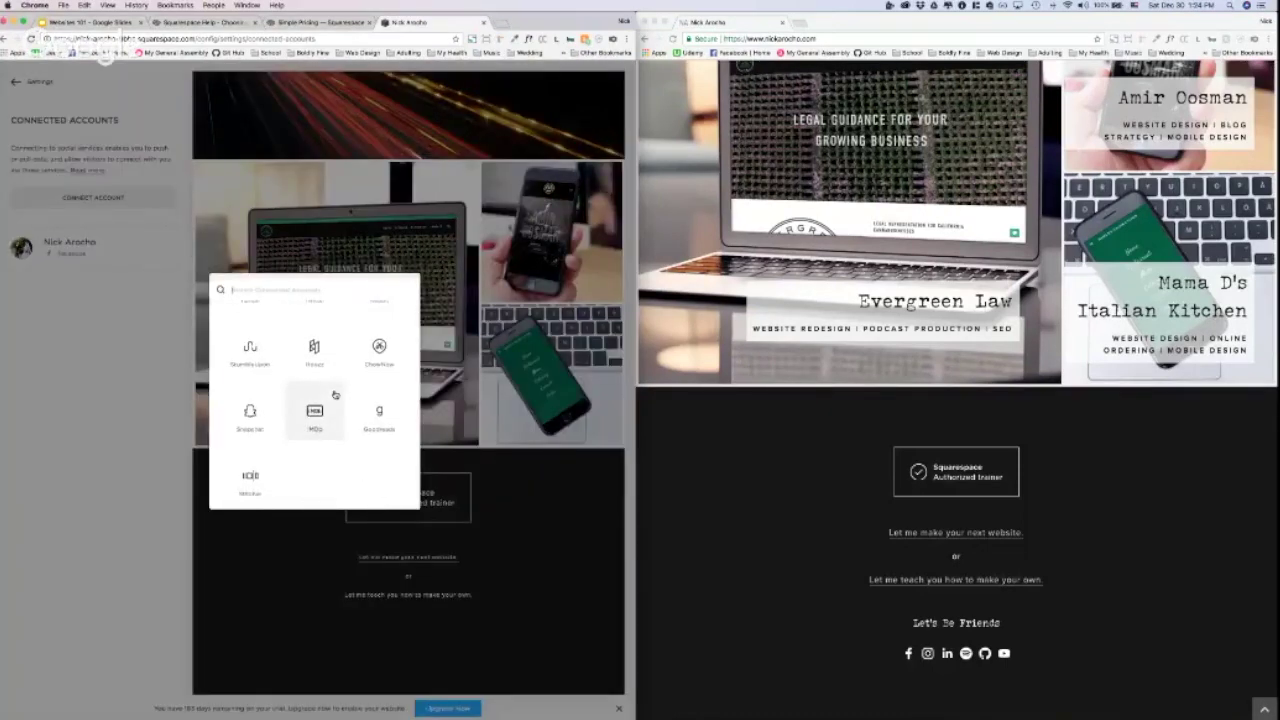
scroll(334, 394, down, 6)
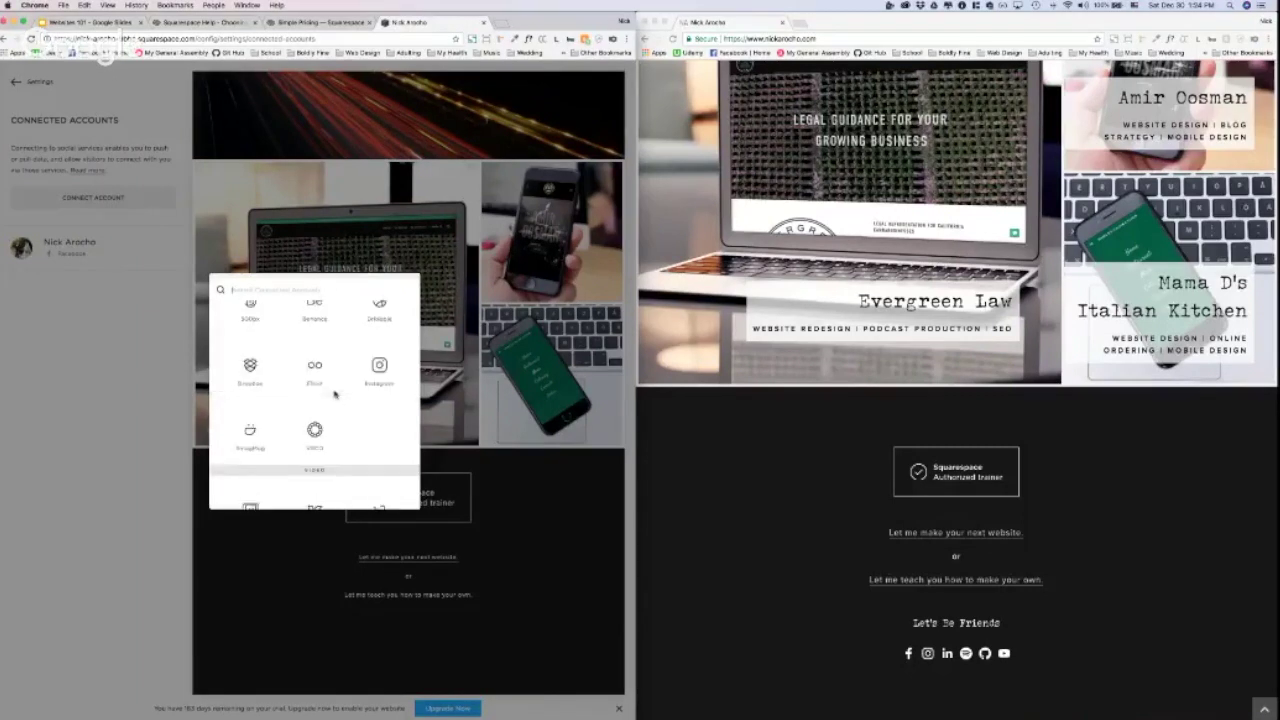
scroll(334, 394, up, 15)
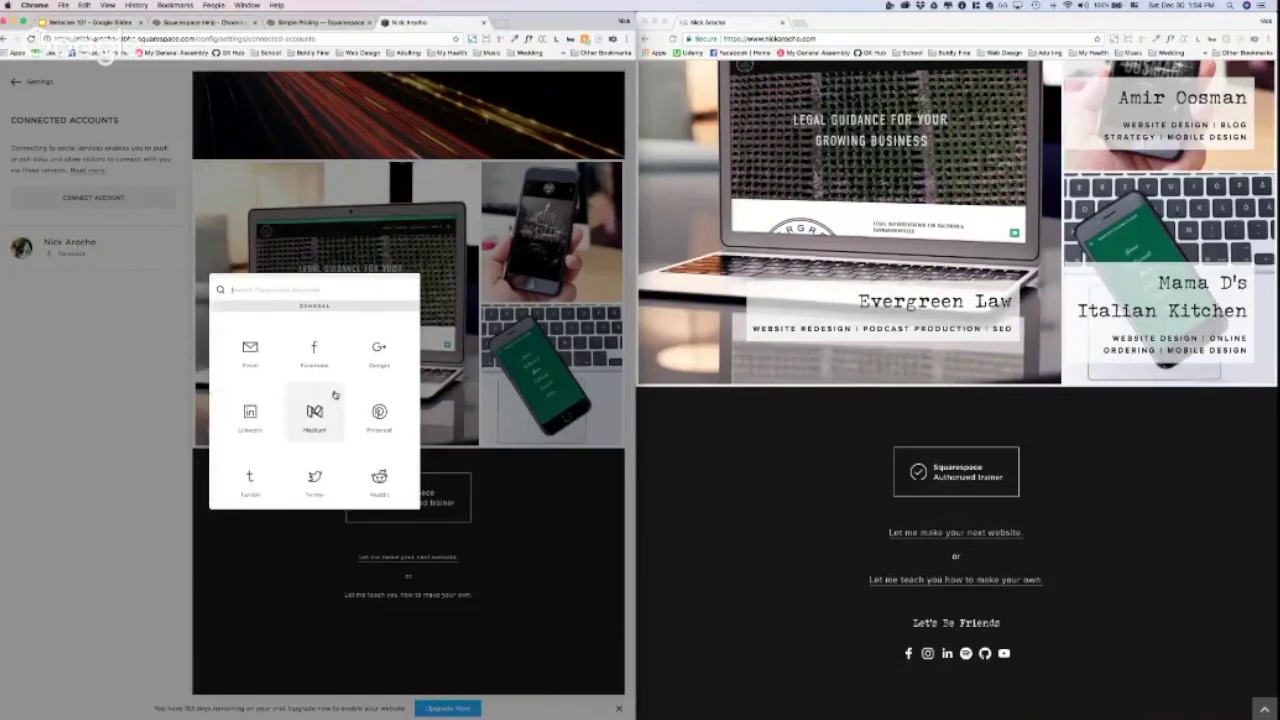
scroll(334, 394, down, 3)
scroll(334, 394, up, 3)
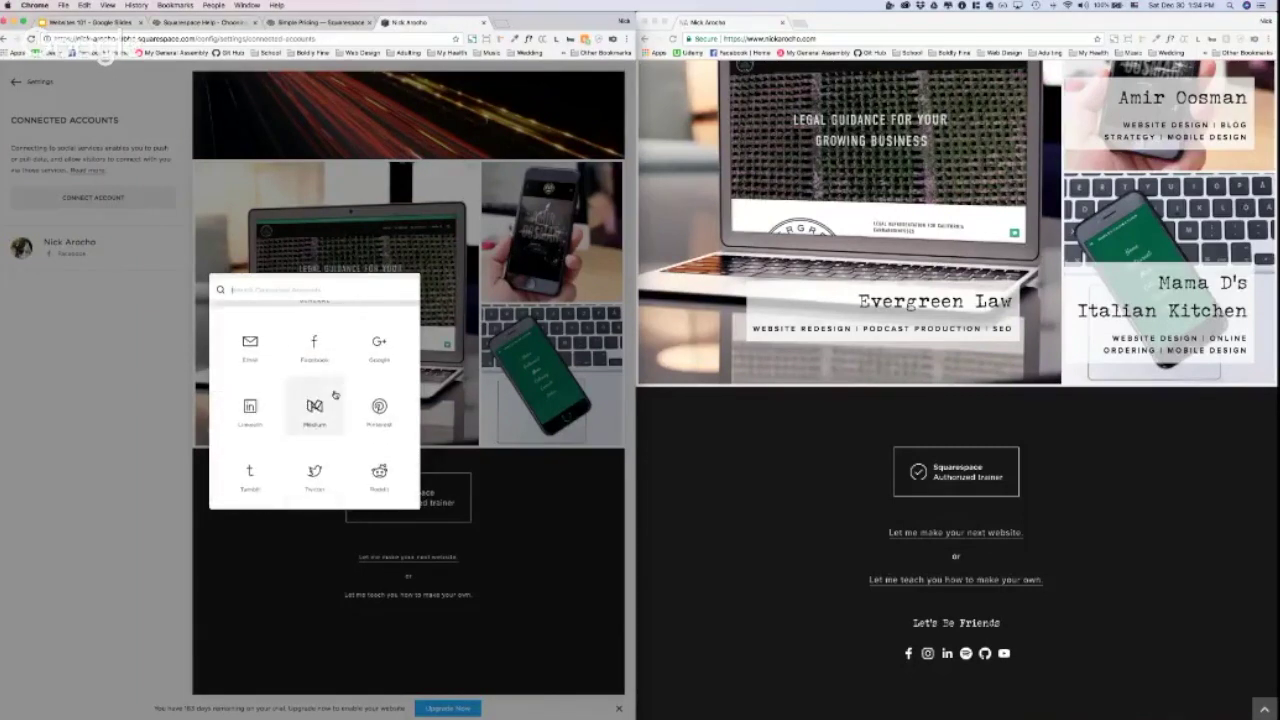
scroll(334, 394, down, 10)
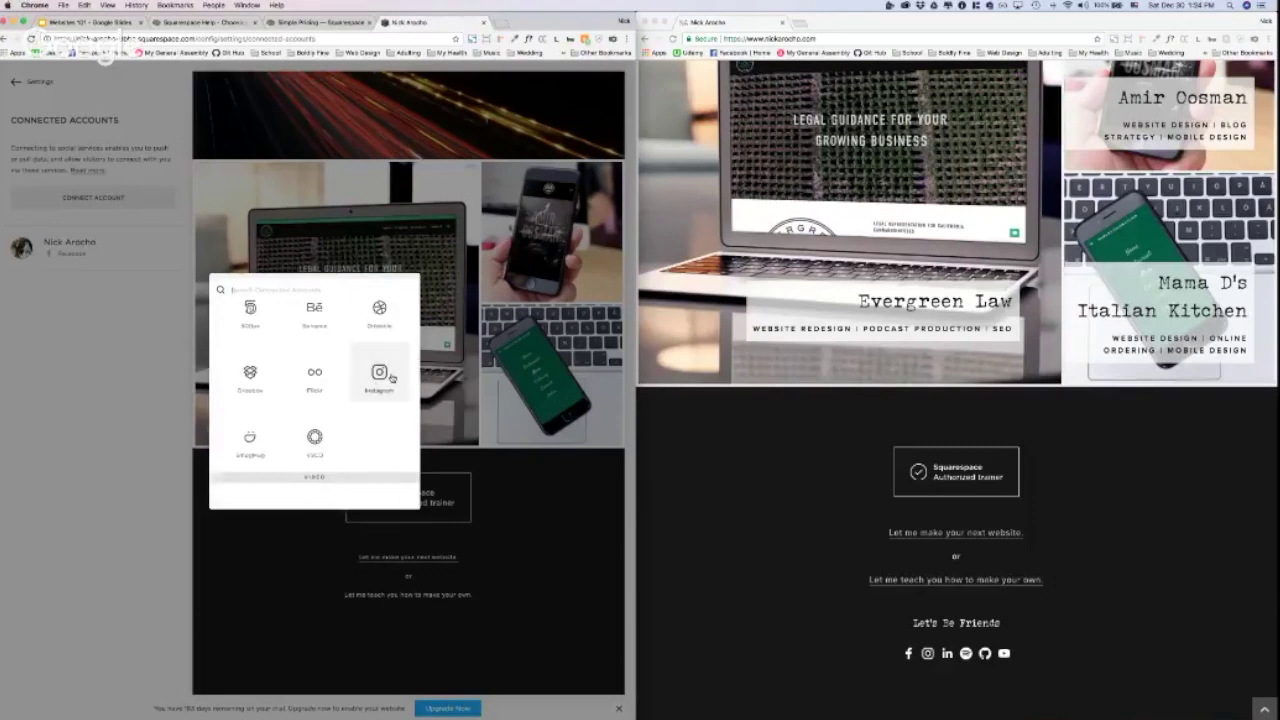
click(391, 377)
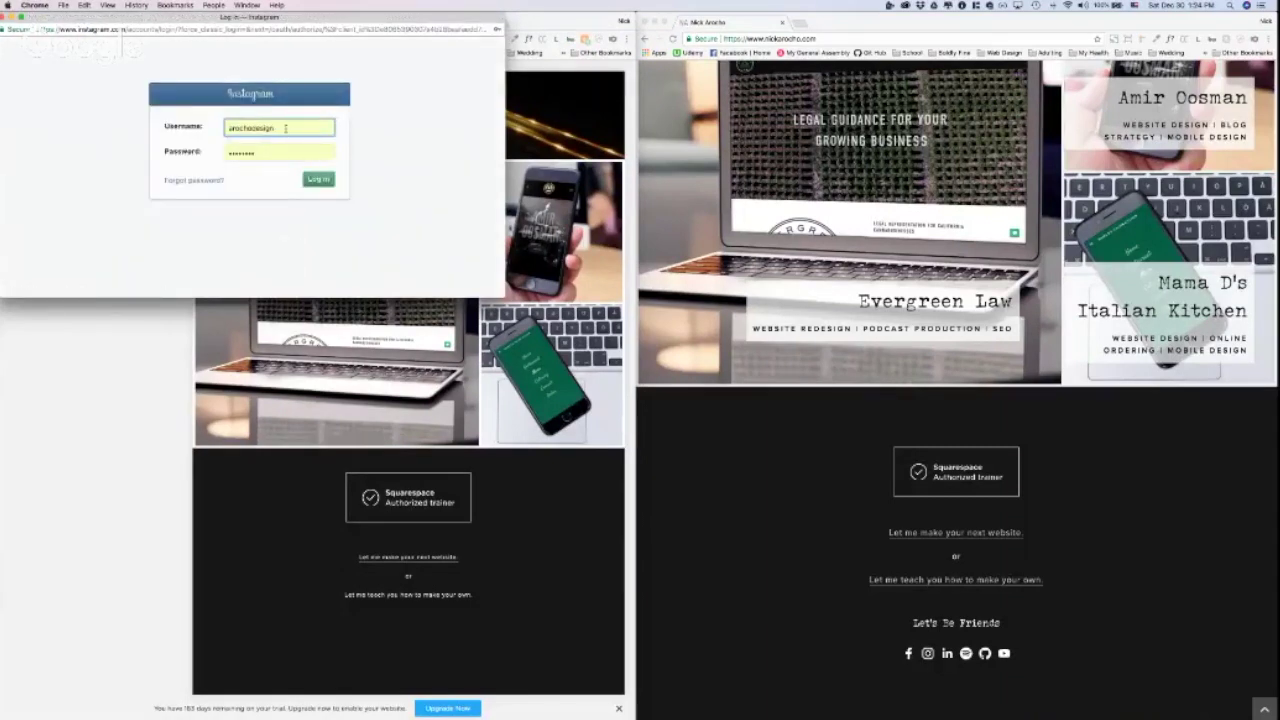
Step: Log in with the Instagram username and password
drag(285, 128, 155, 126)
text(nickarocho)
key(Tab)
text(**)
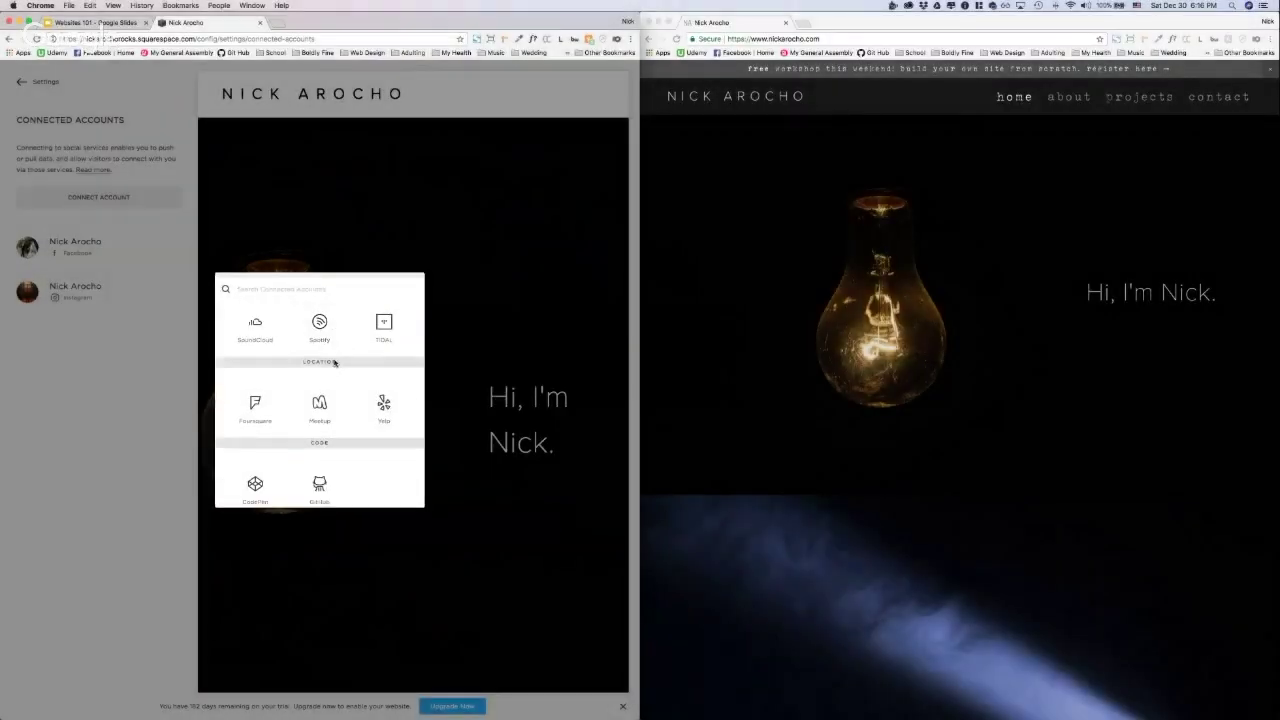
Step: Connect Twitter by authorizing the Squarespace app, then save the Twitter settings
scroll(335, 363, down, 10)
scroll(335, 363, down, 10)
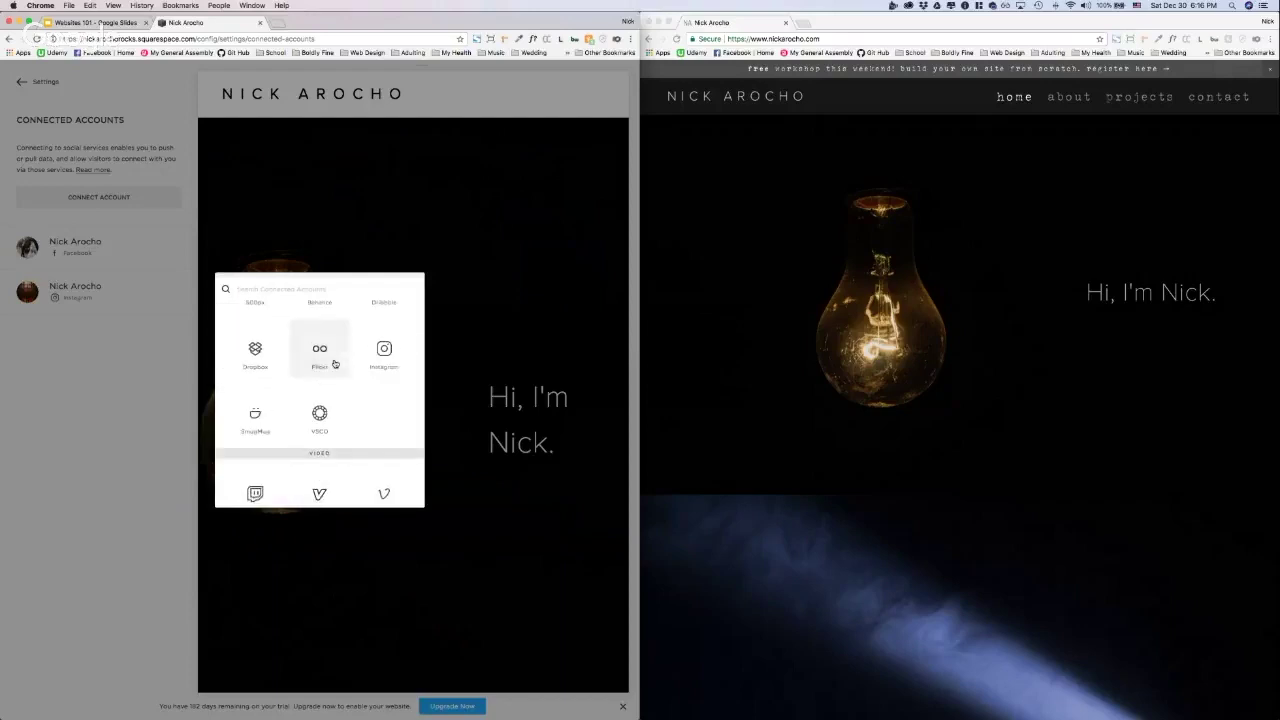
scroll(335, 363, up, 3)
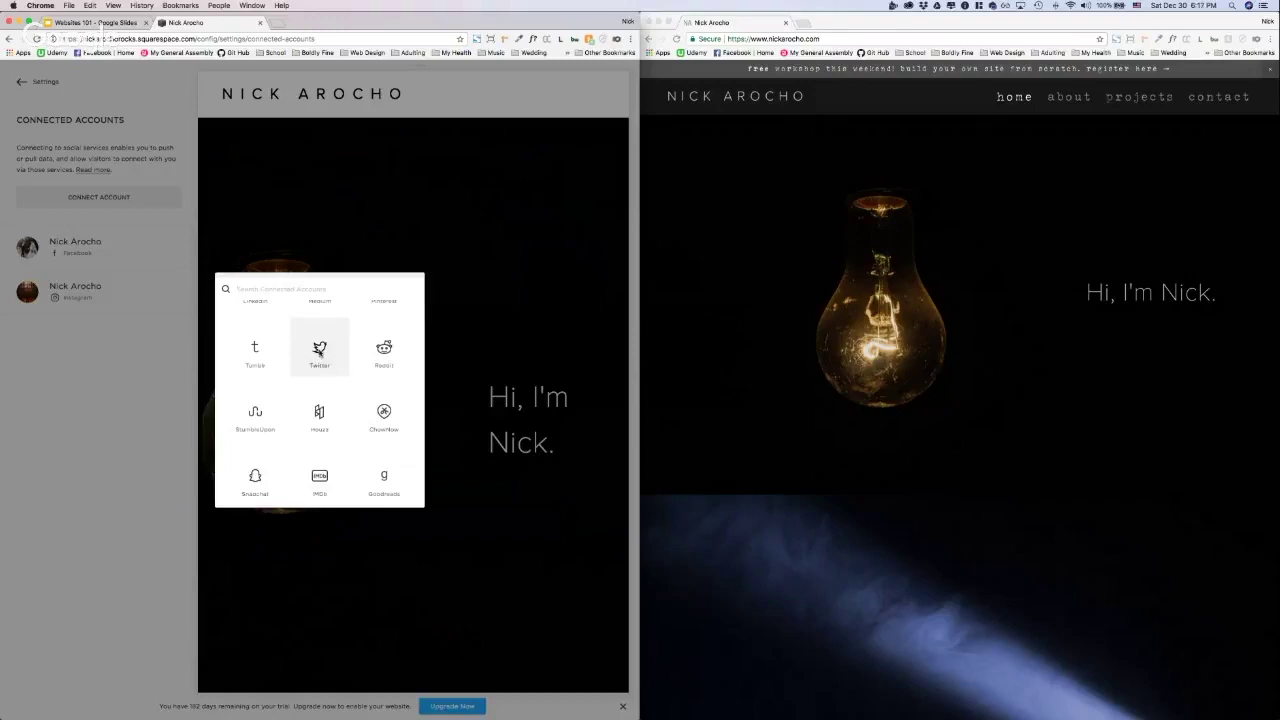
click(319, 350)
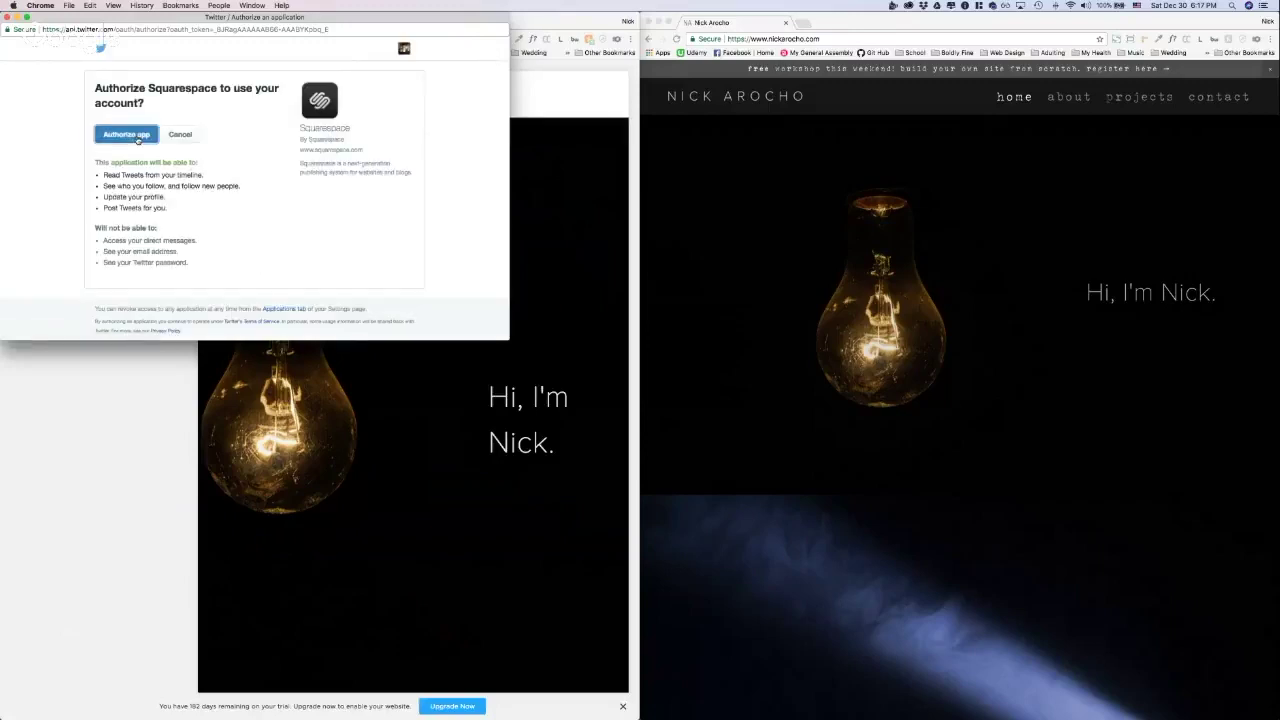
click(127, 134)
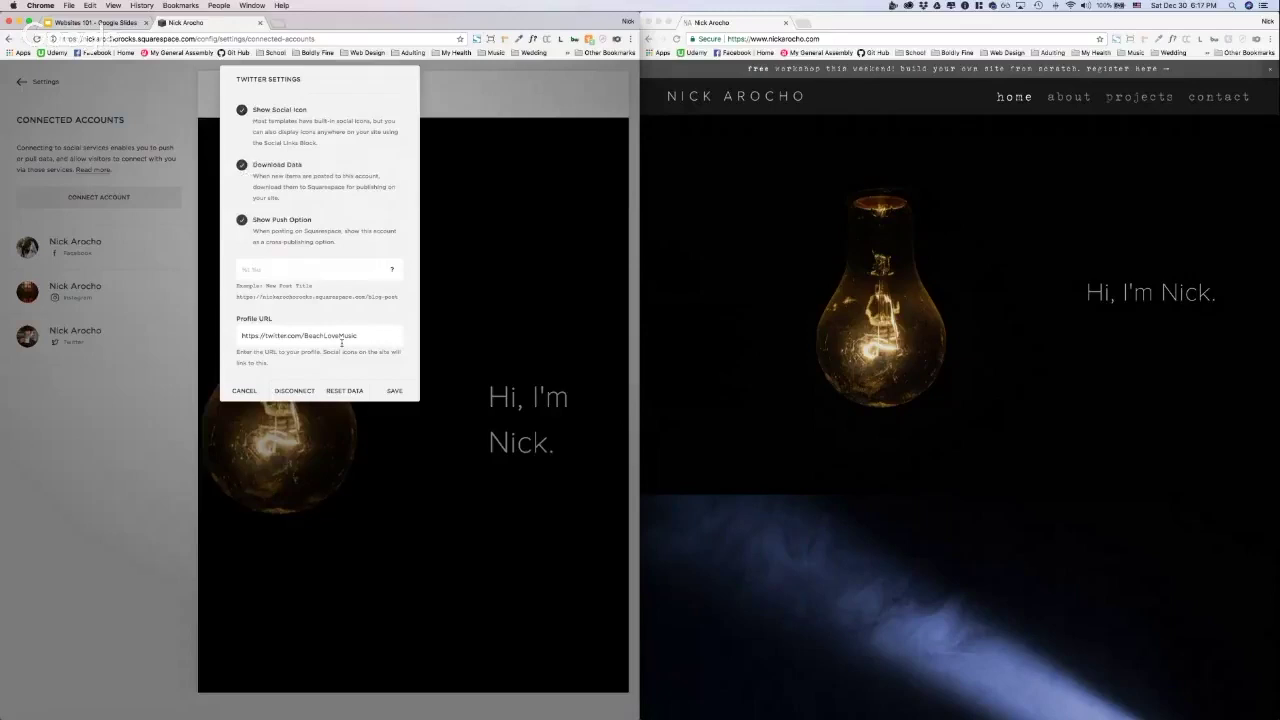
click(394, 391)
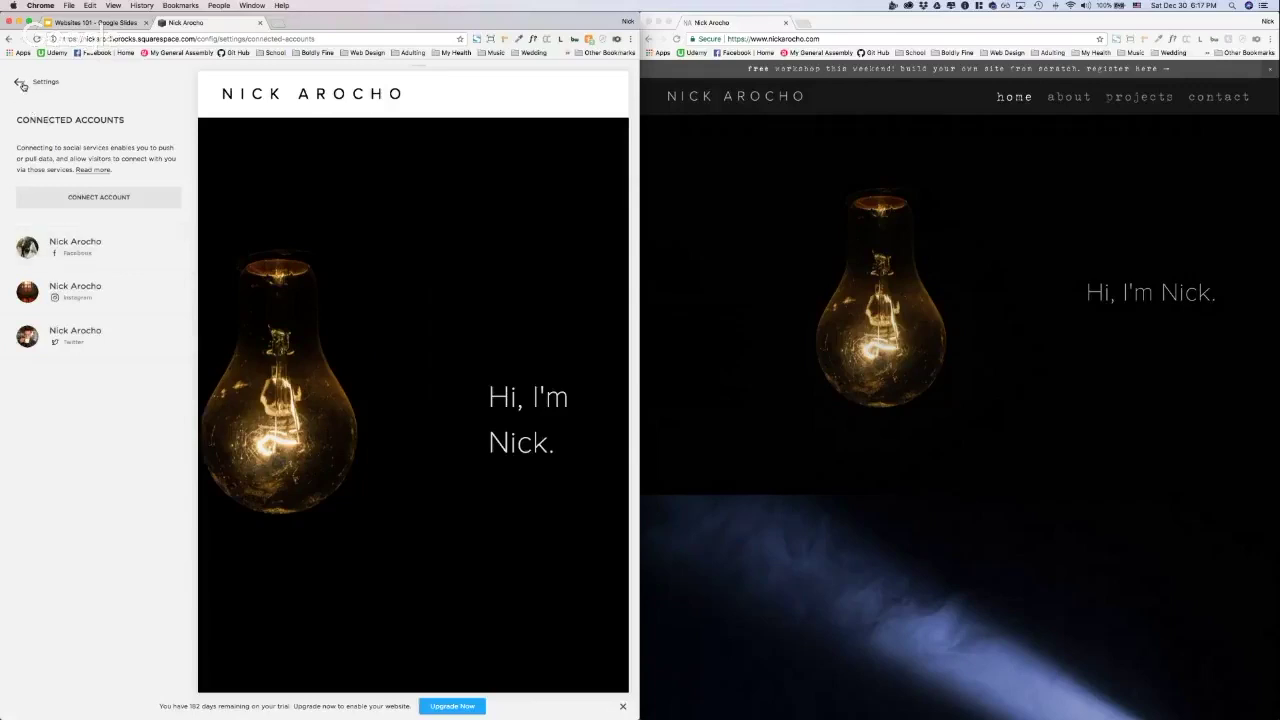
Step: Go back to Home, edit the footer's Footer Bottom Blocks and click into its empty text block
click(20, 84)
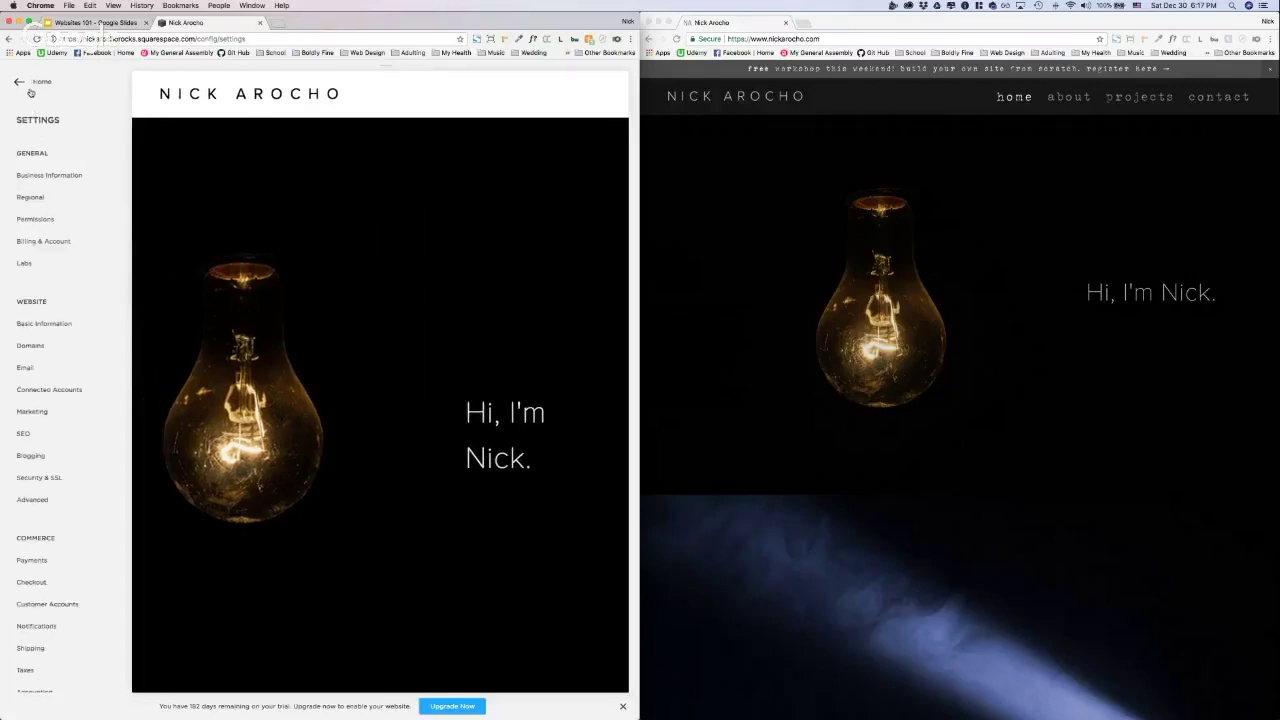
click(30, 88)
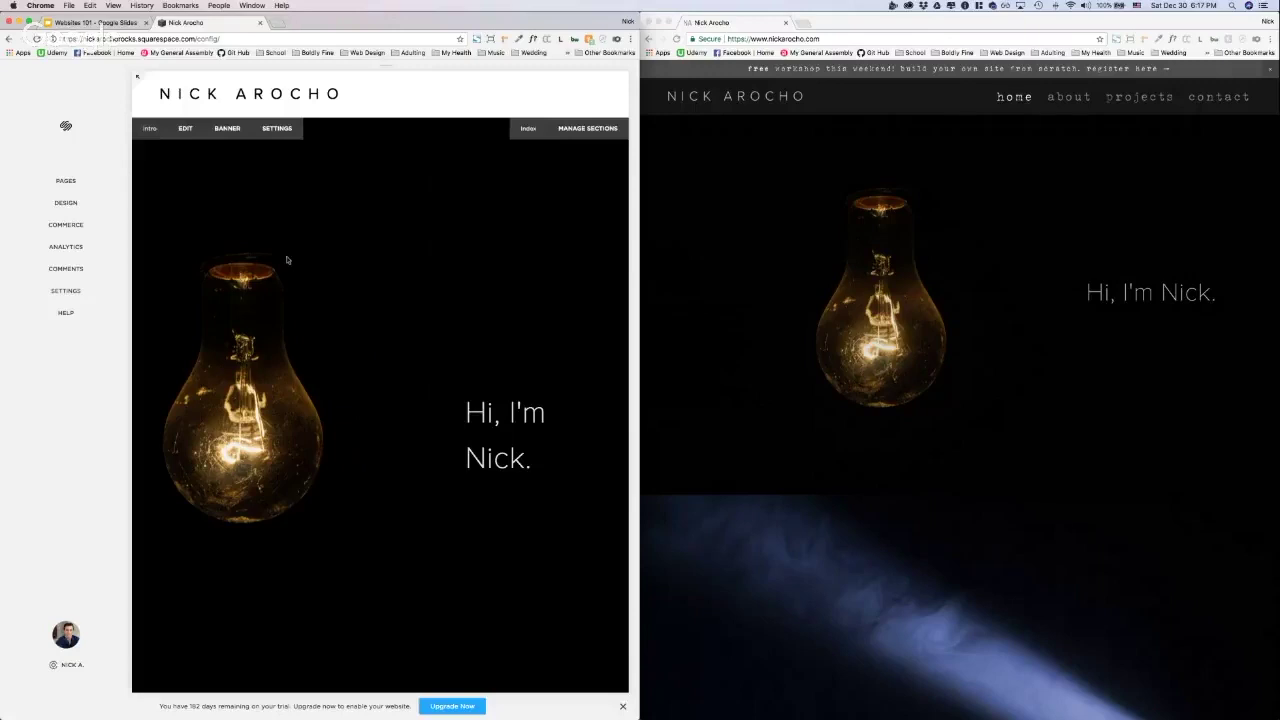
scroll(286, 260, down, 10)
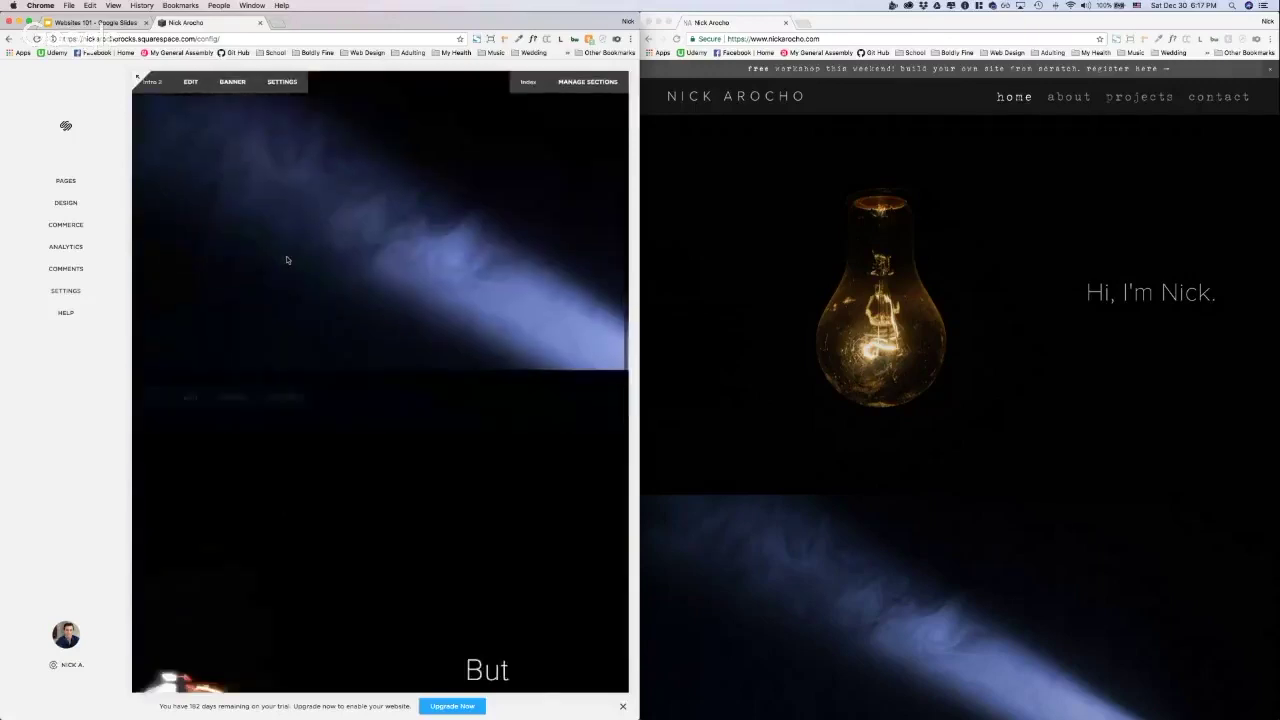
scroll(286, 260, down, 10)
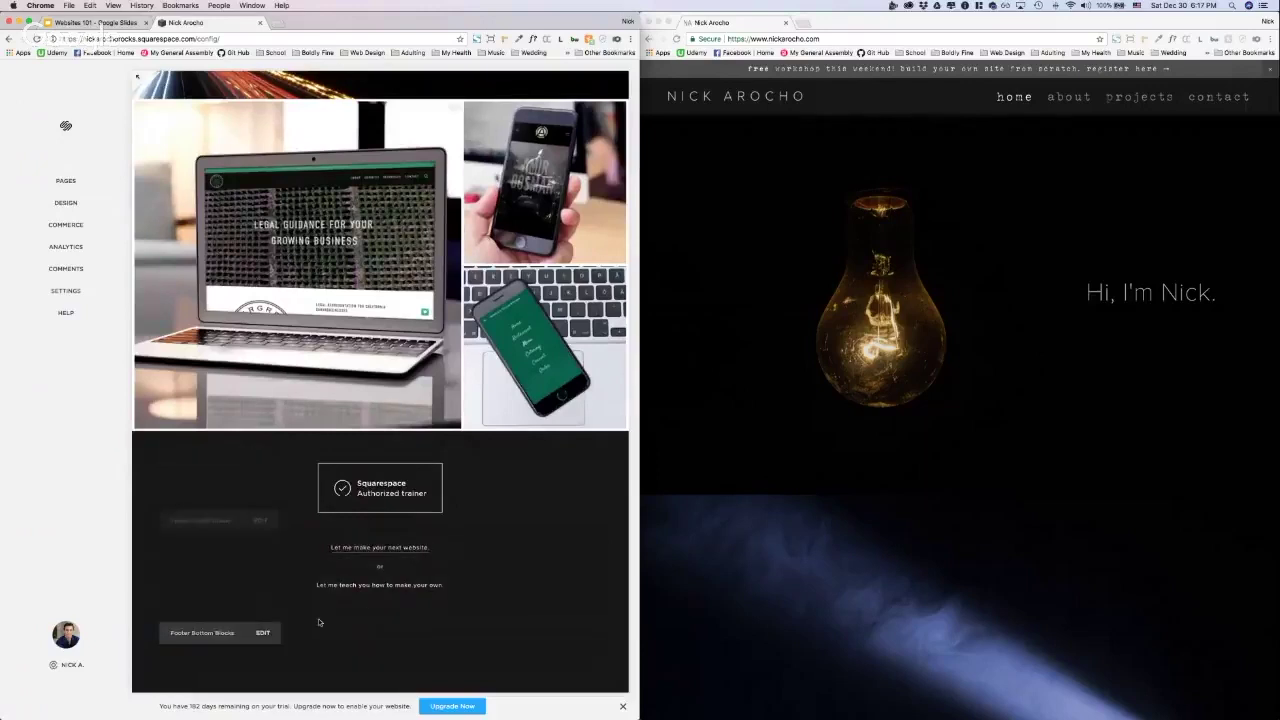
click(278, 632)
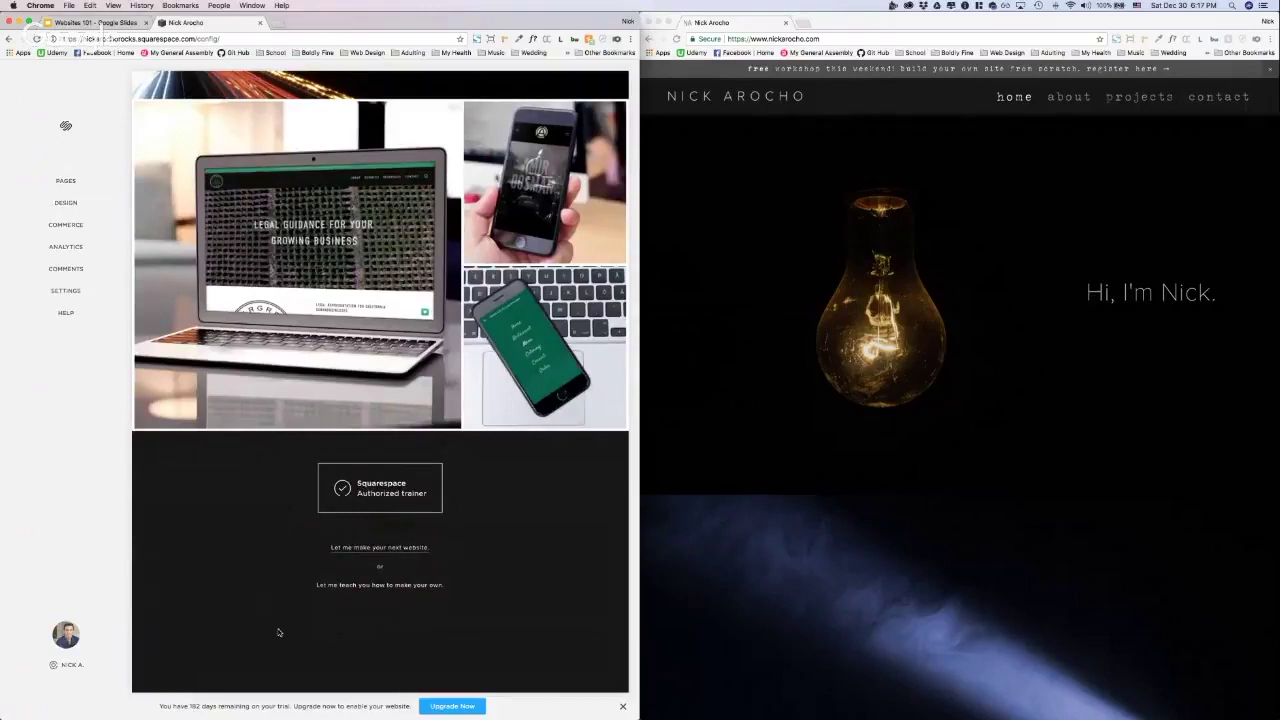
scroll(812, 486, down, 15)
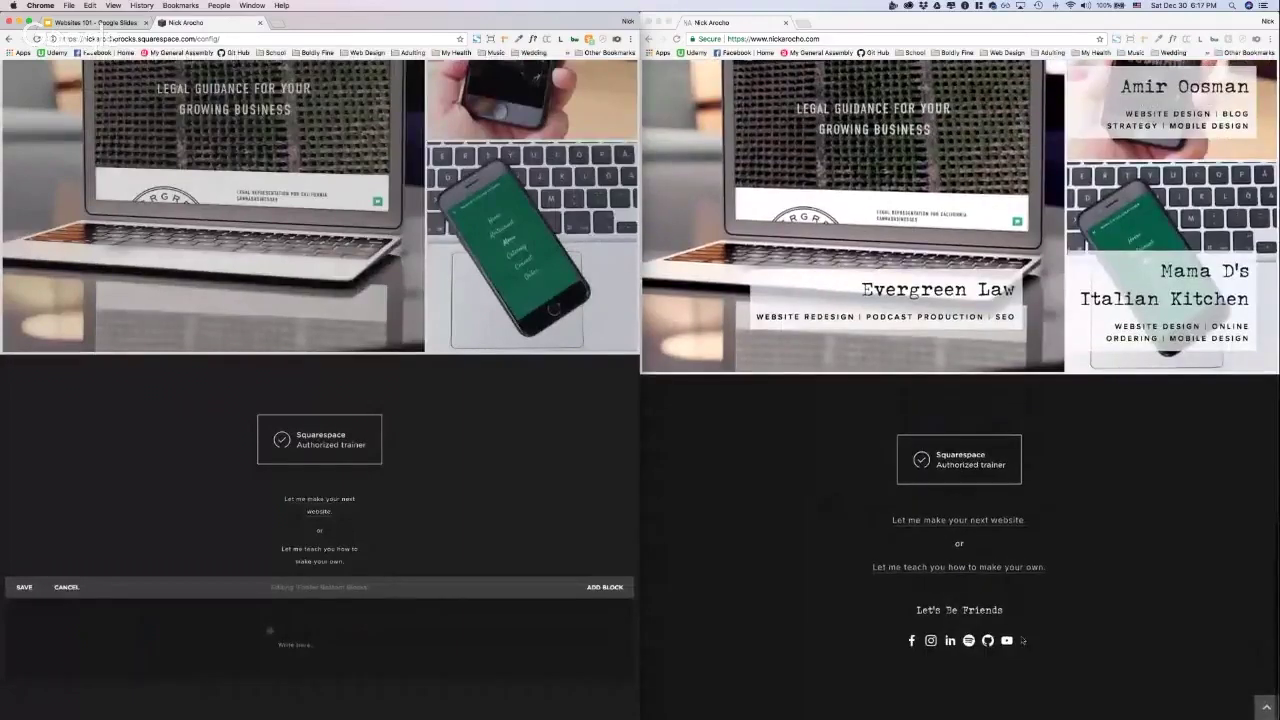
mouse_move(300, 645)
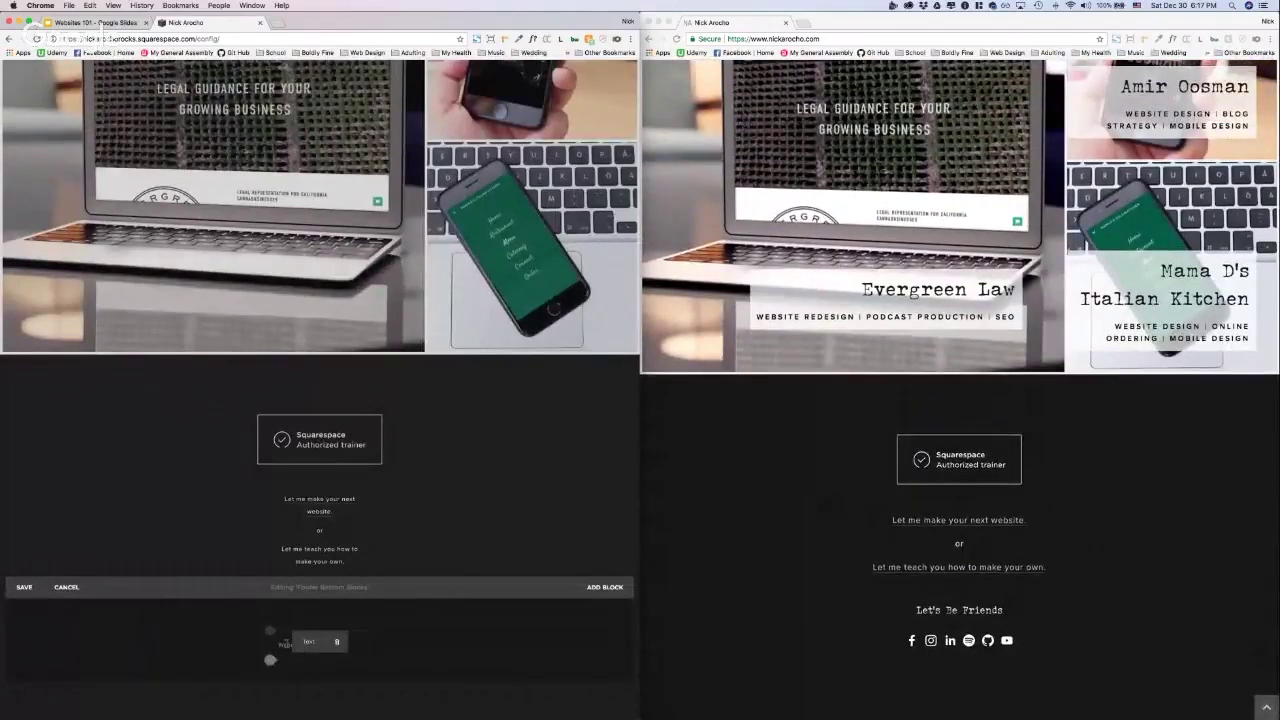
click(290, 642)
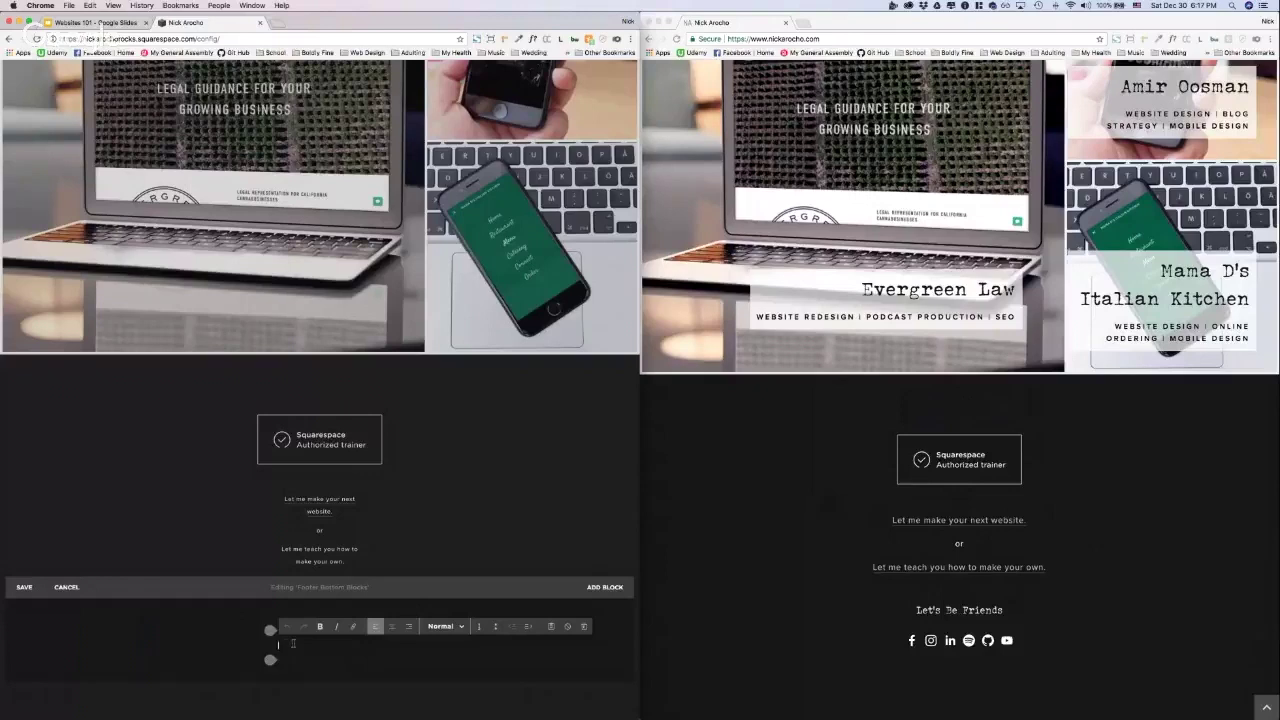
Step: Type 'Let's Be Friends', center it and format it as Heading 3
text(Let's Be Friend)
text(s Be Friends)
click(390, 626)
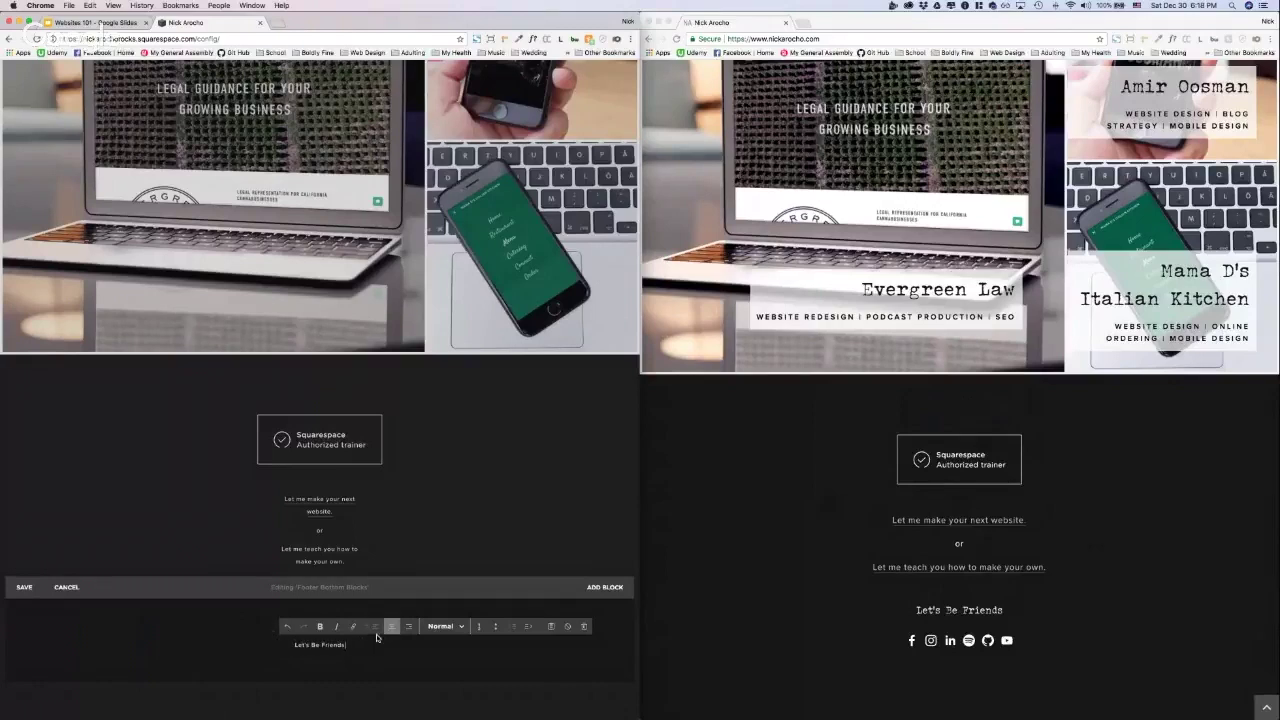
click(443, 626)
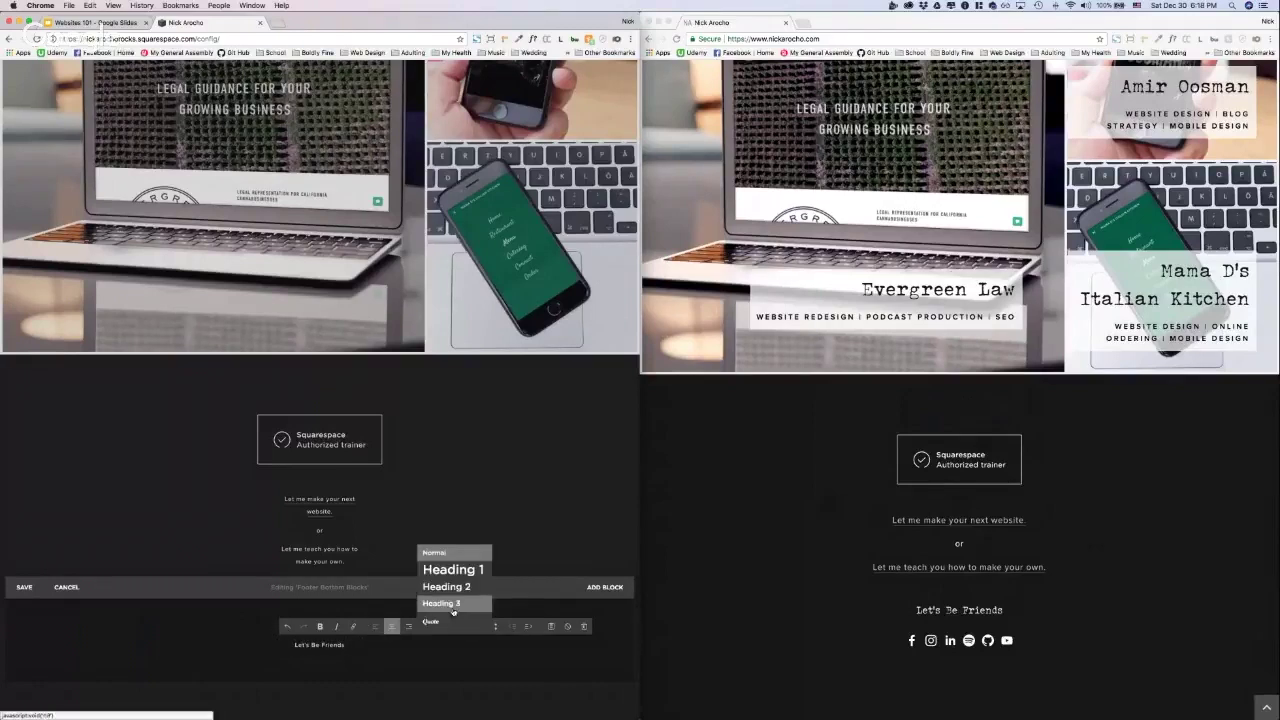
click(450, 606)
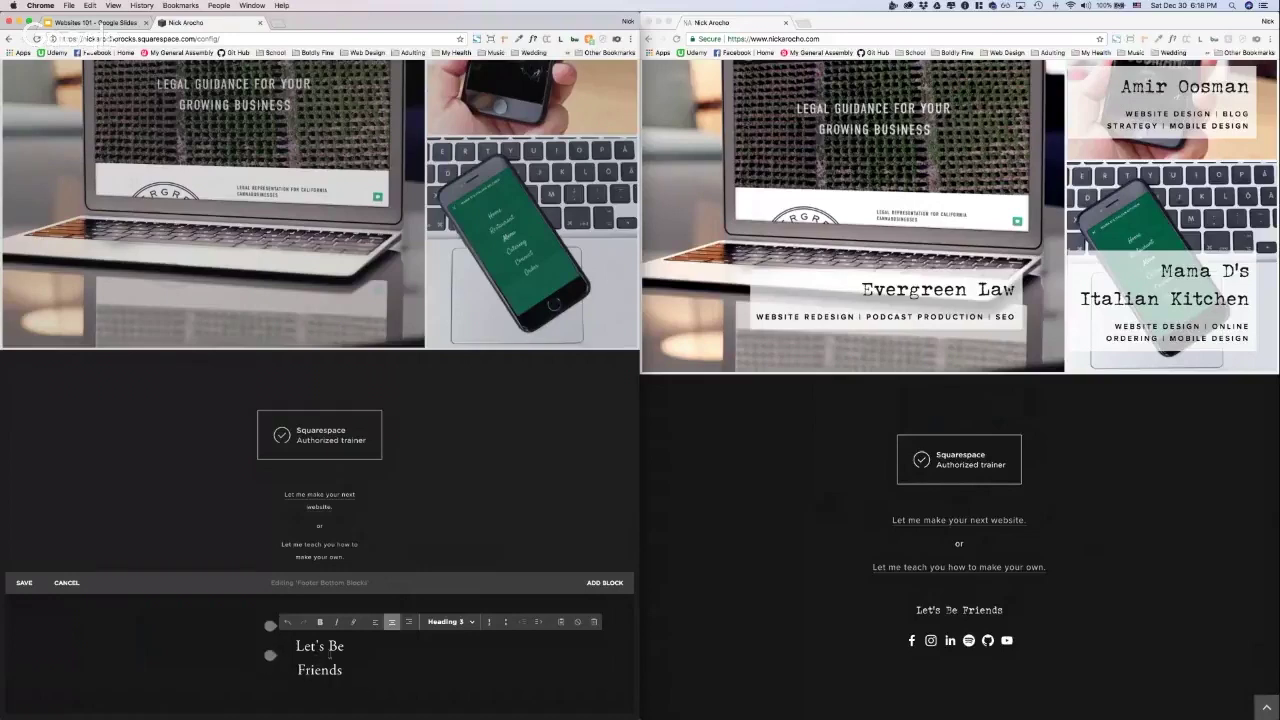
click(269, 656)
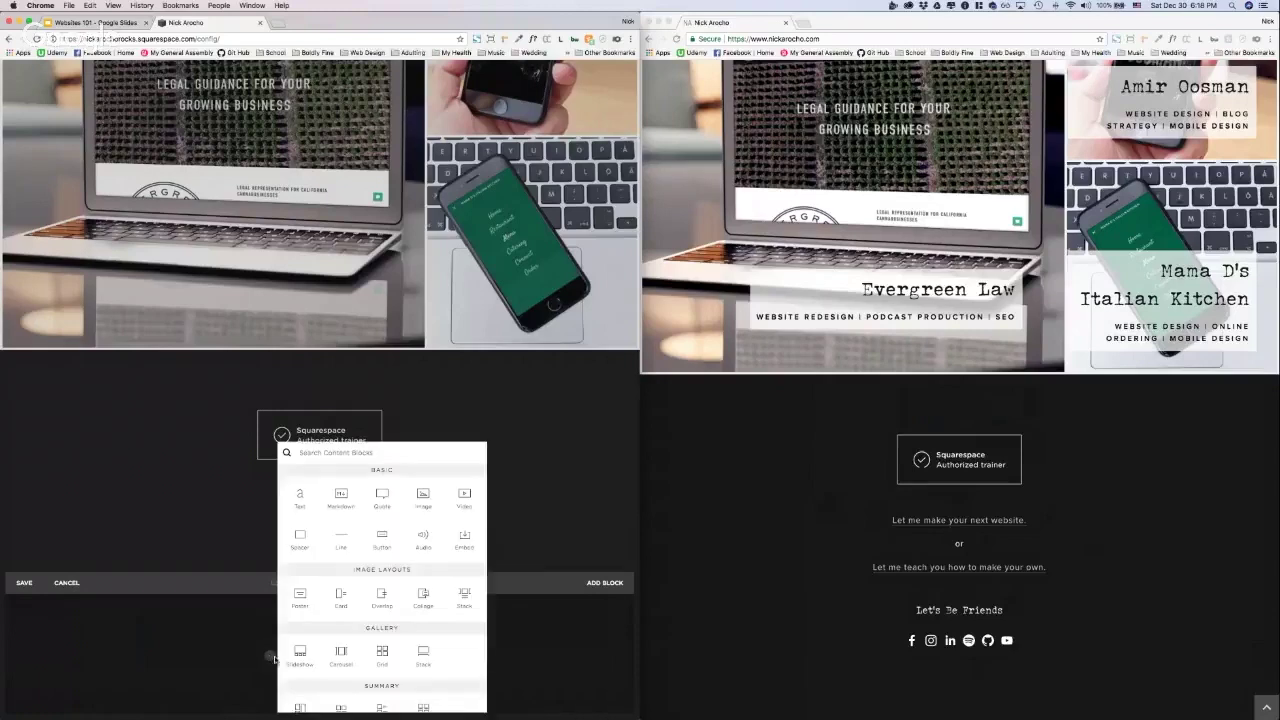
Step: Add a social links block with Facebook, Instagram and Twitter icons below the heading
scroll(418, 573, down, 4)
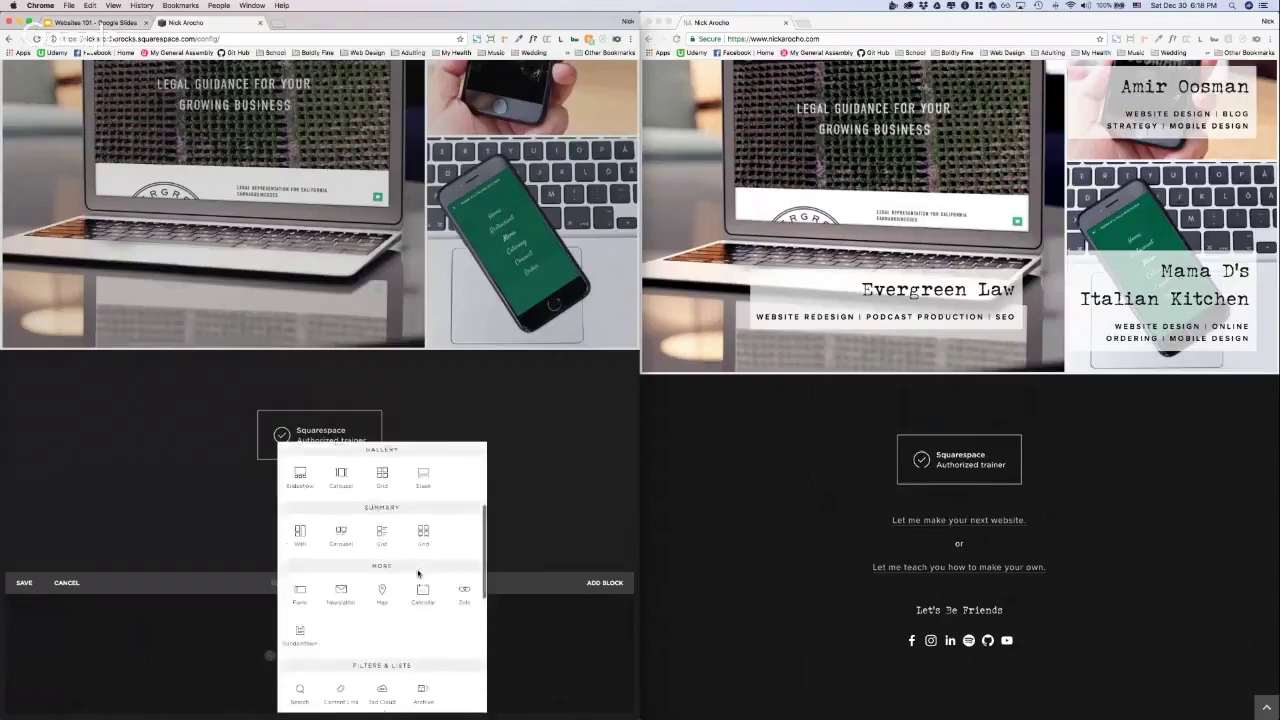
scroll(418, 573, down, 5)
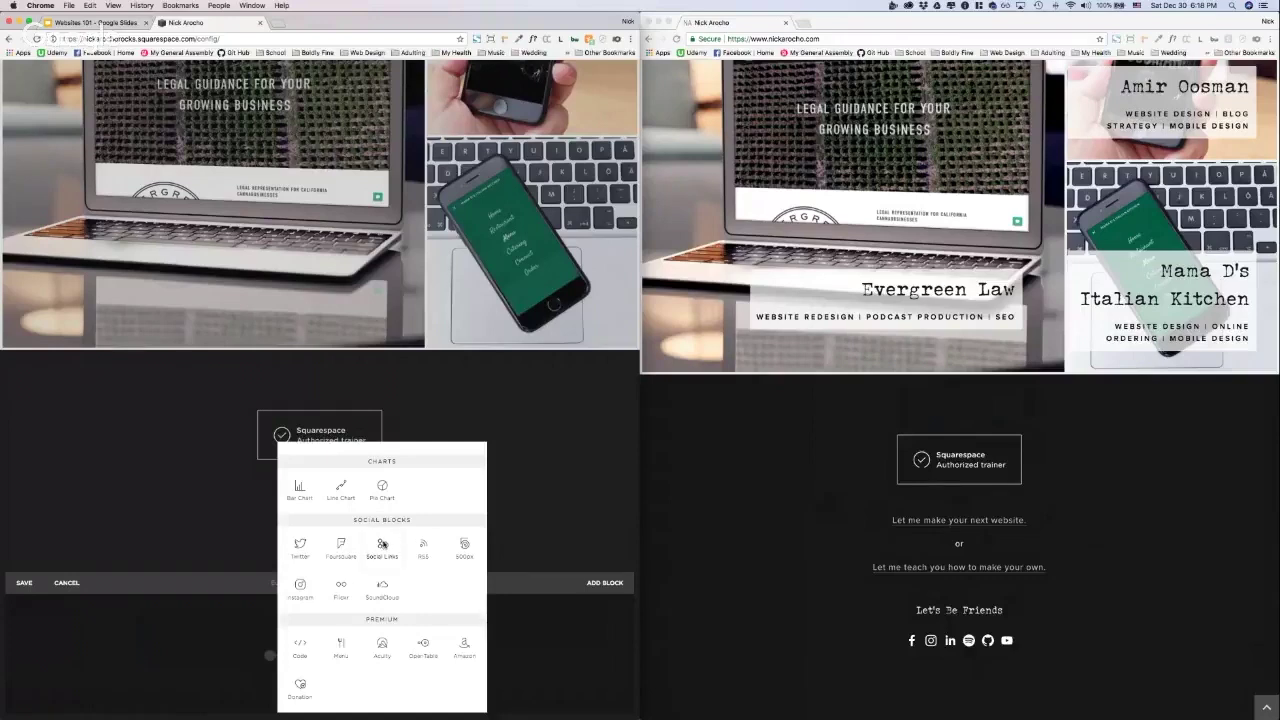
click(382, 544)
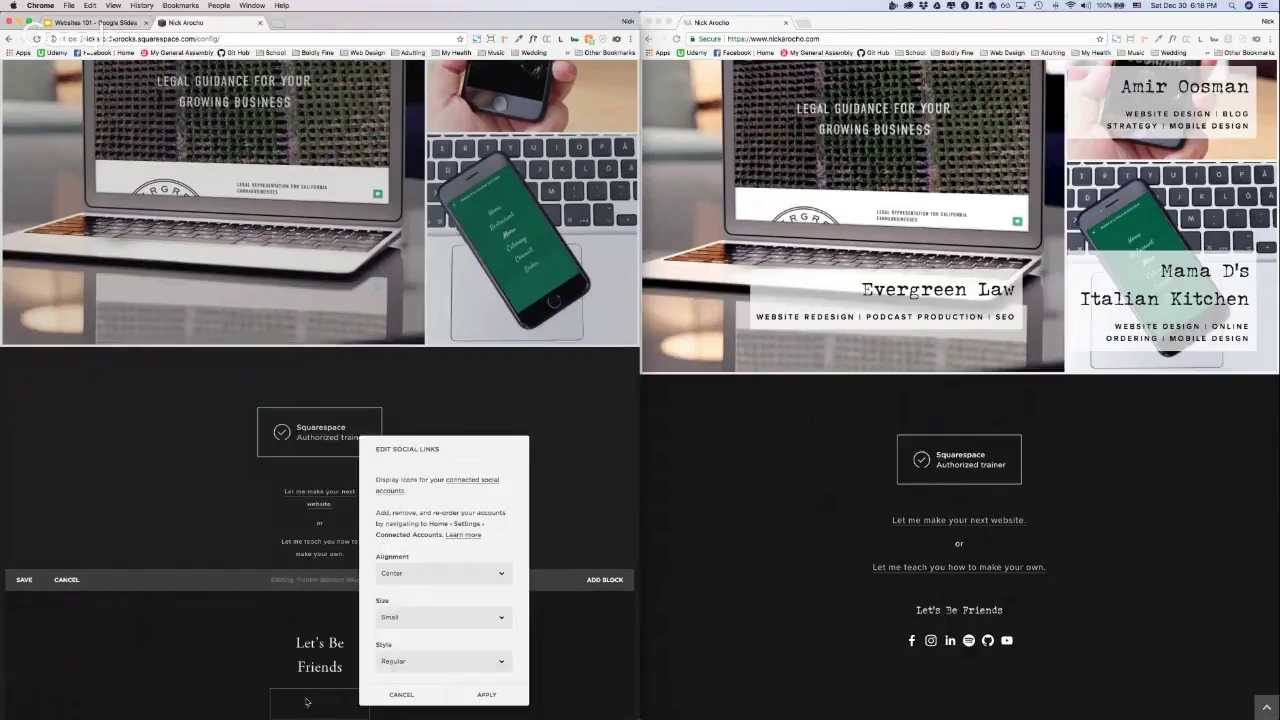
scroll(430, 668, down, 3)
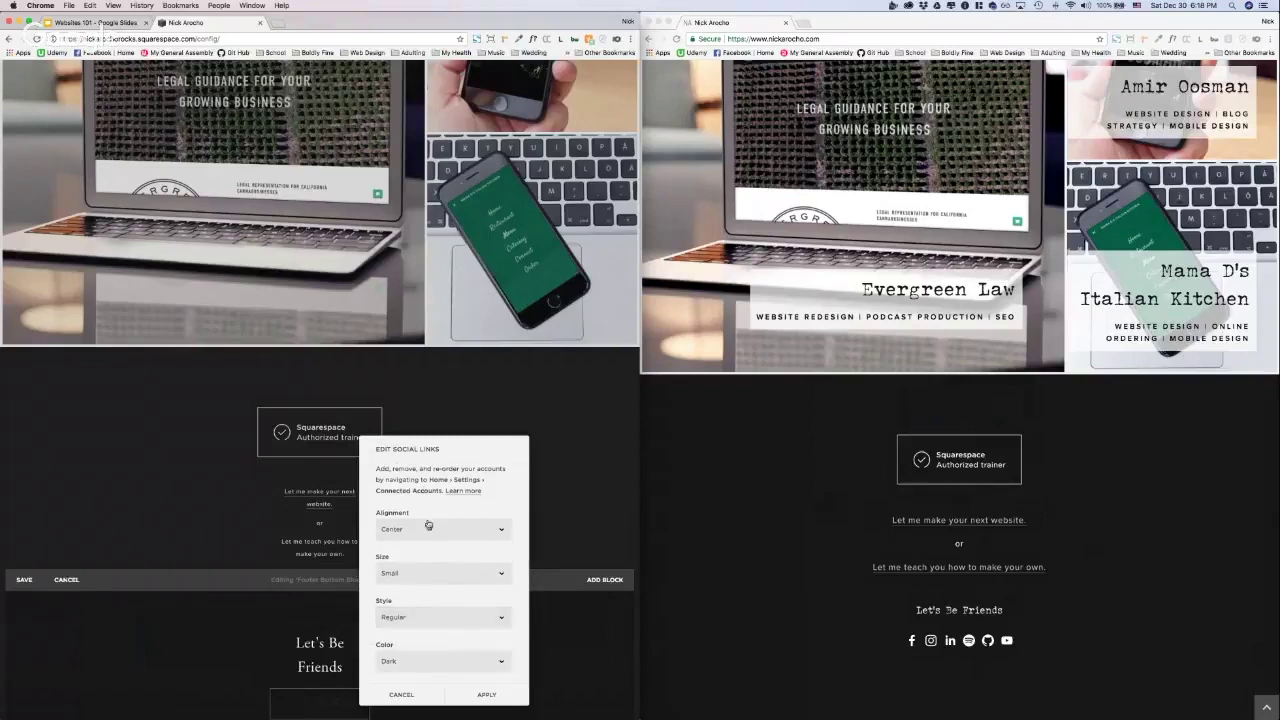
Step: Compare Light and Standard icon colours, settling on Light
click(436, 662)
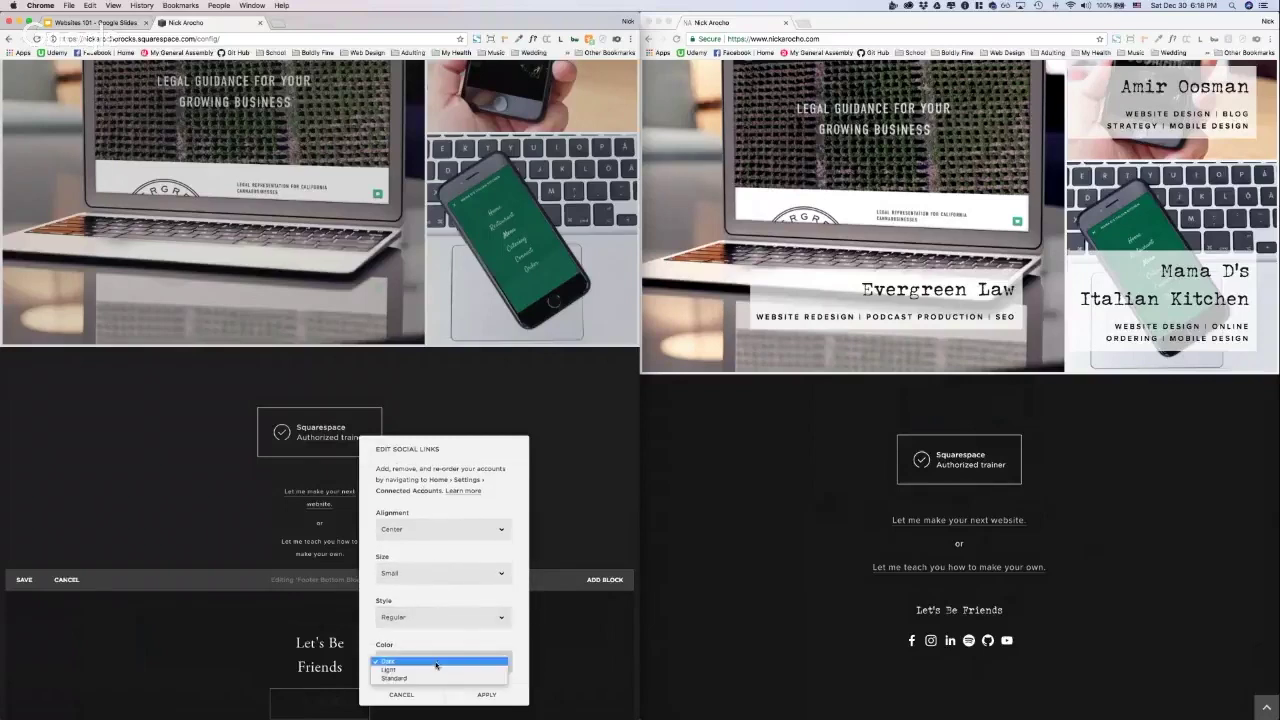
click(429, 674)
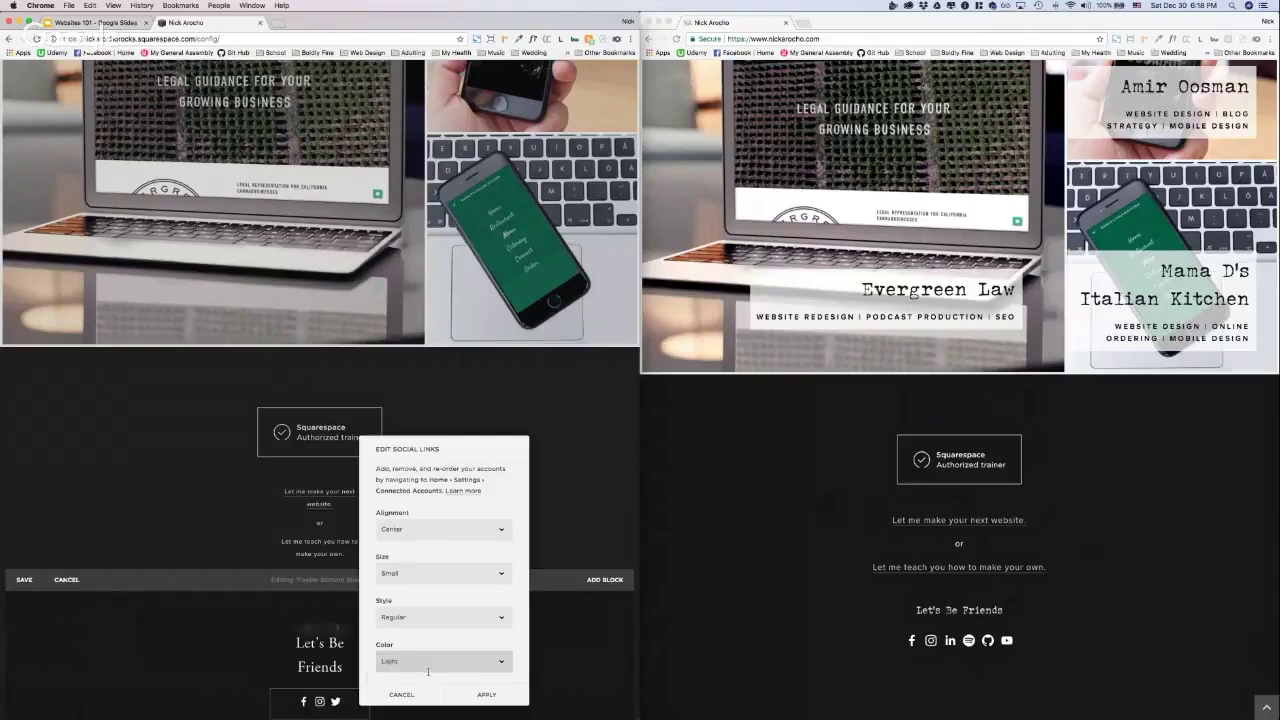
click(436, 662)
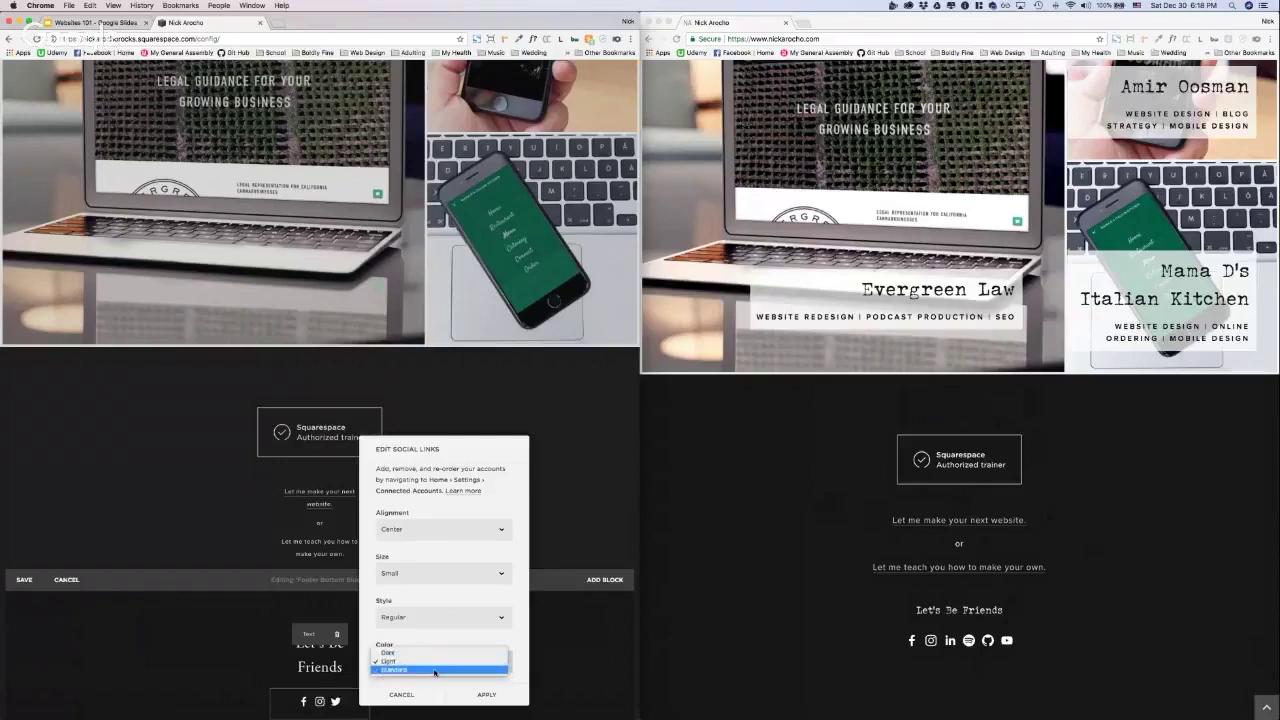
click(435, 670)
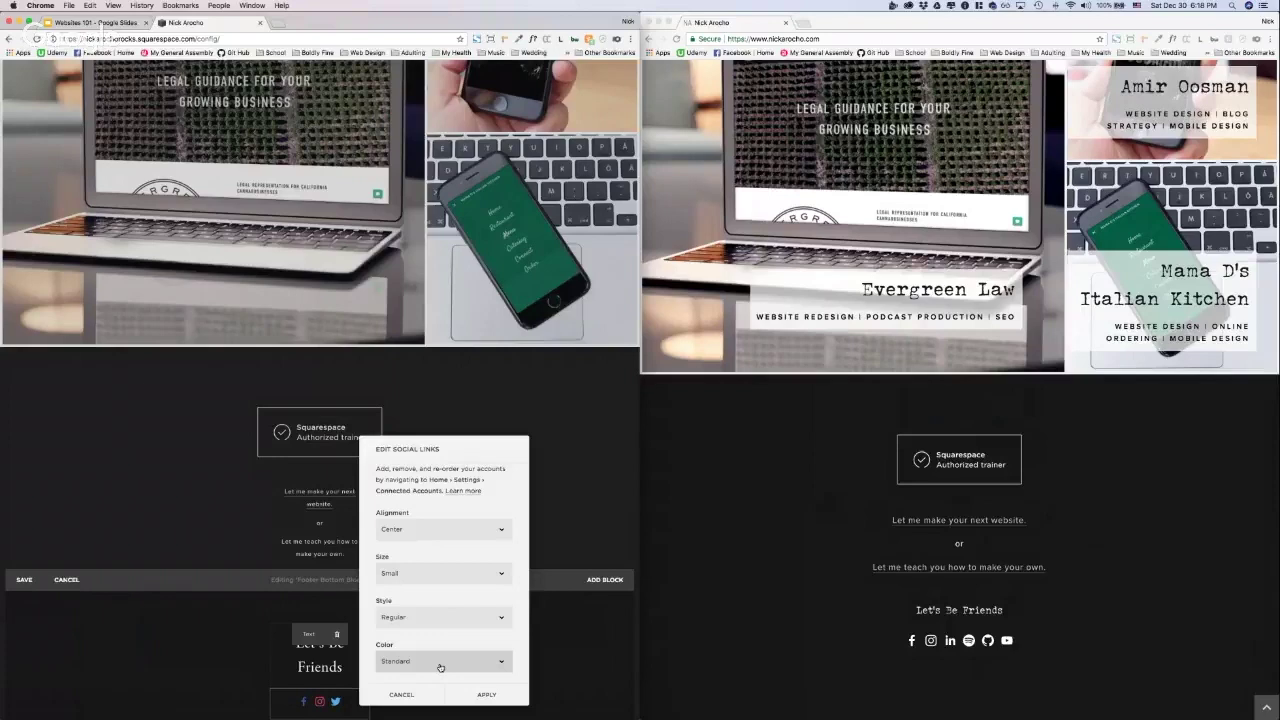
click(439, 666)
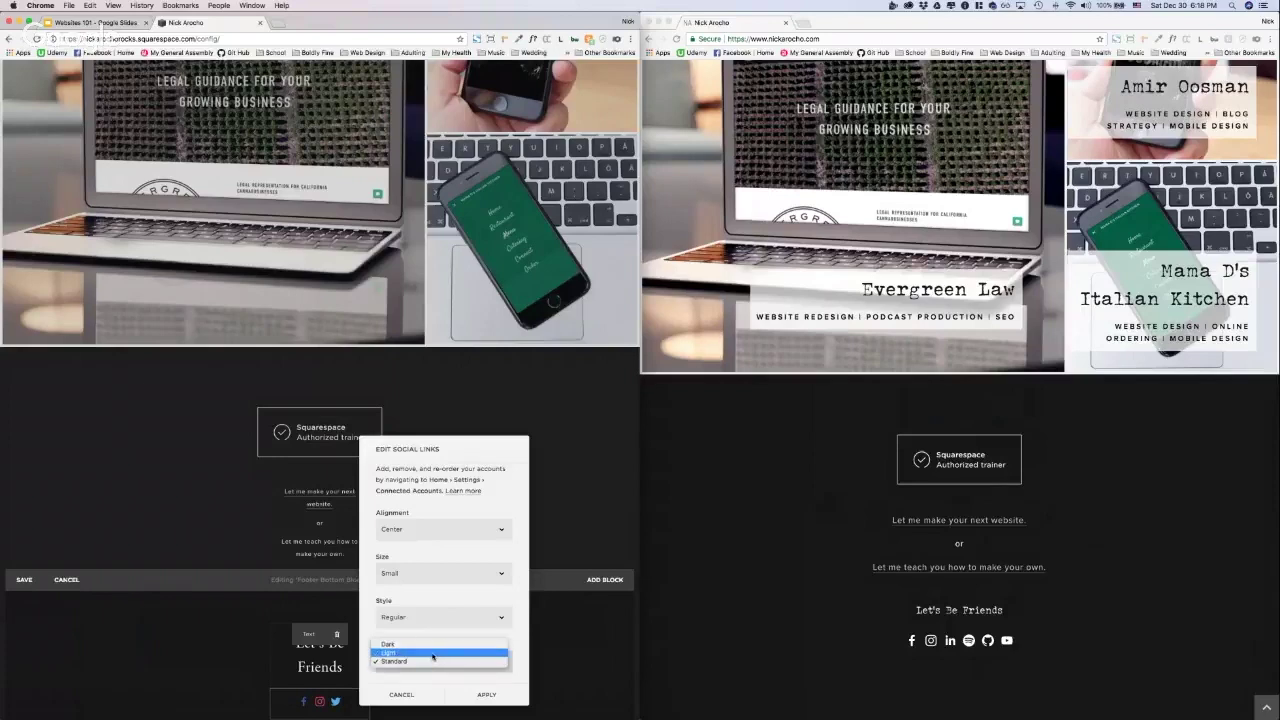
click(433, 653)
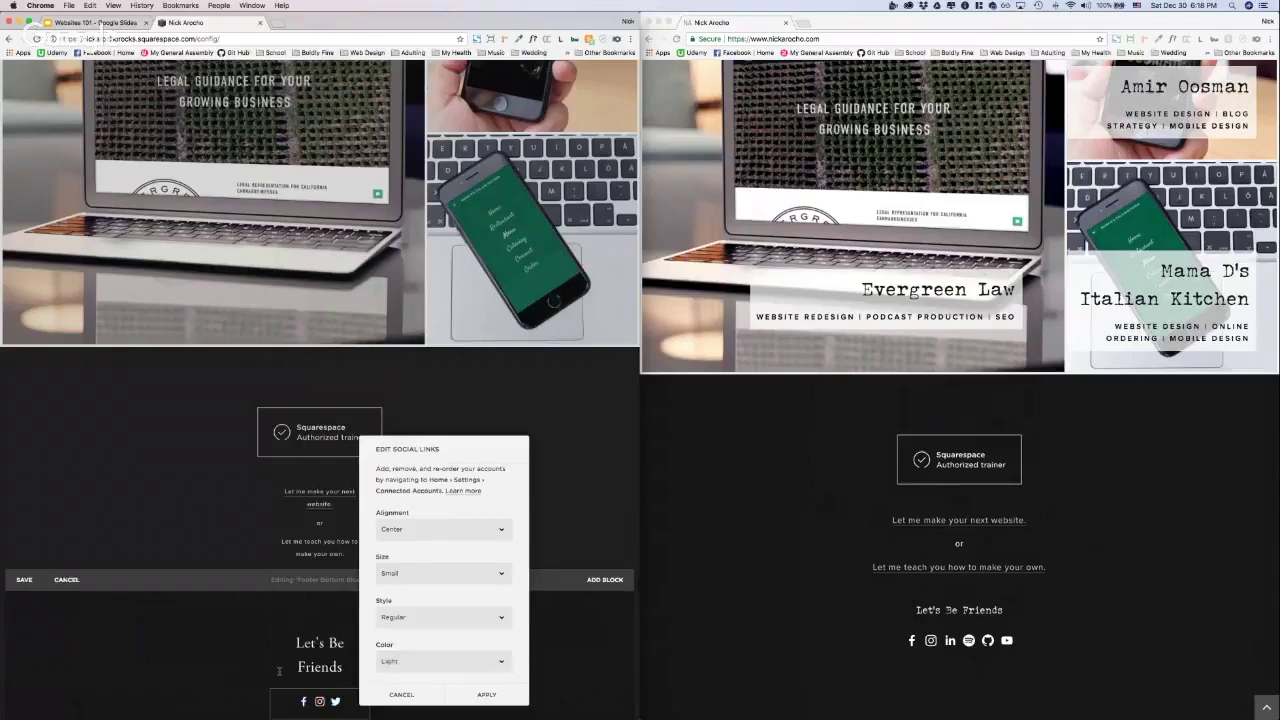
Step: Try each icon size from Extra Small upward and set Extra Large
click(443, 582)
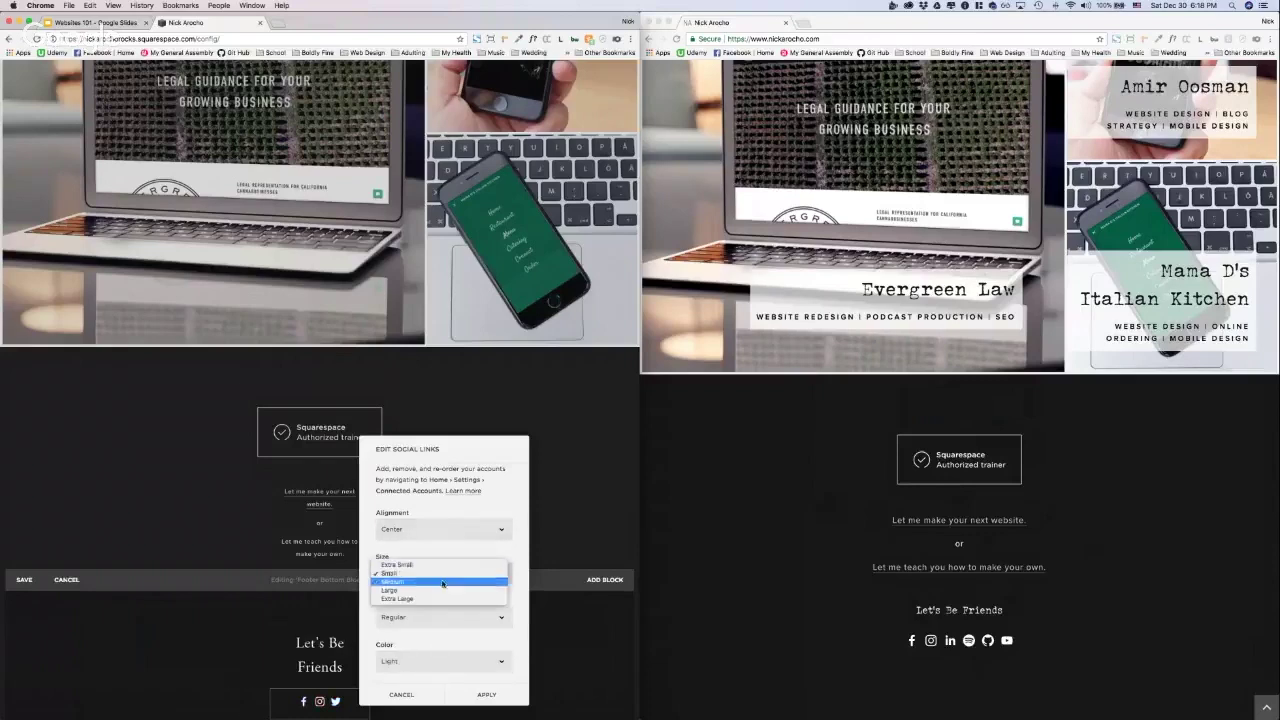
click(440, 565)
click(440, 575)
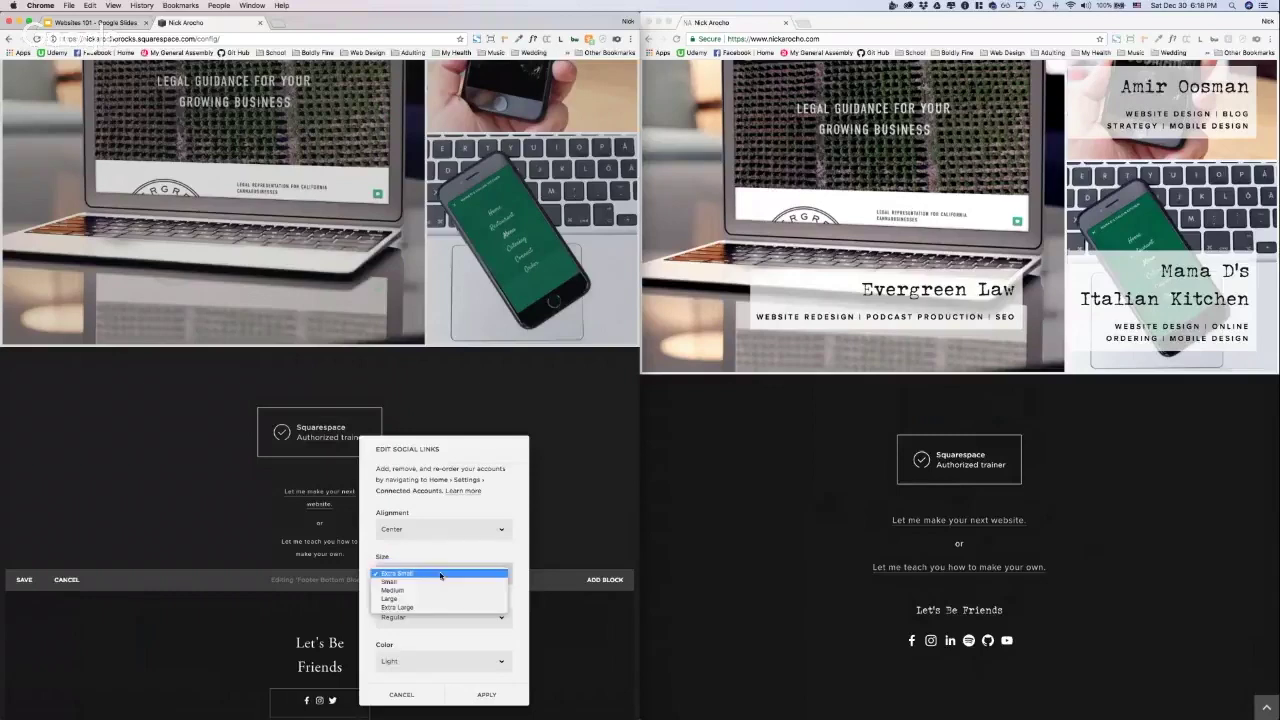
click(437, 583)
click(437, 583)
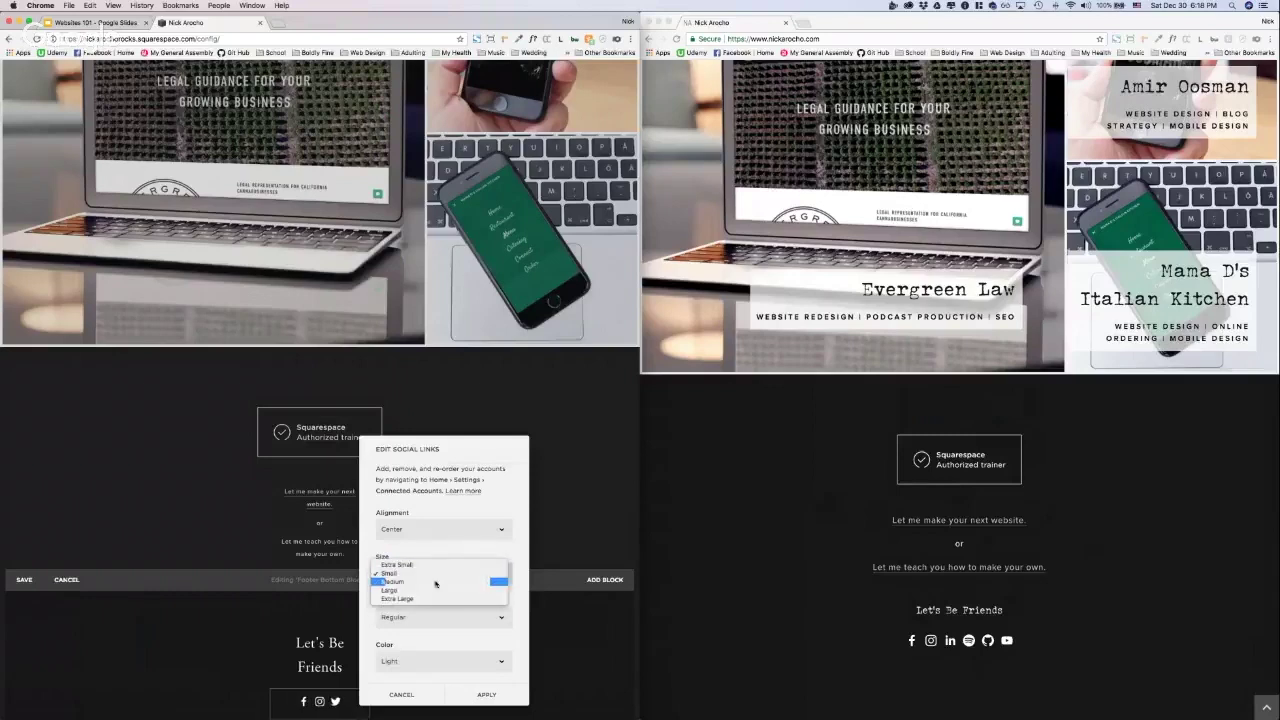
click(437, 584)
click(436, 586)
click(434, 584)
click(434, 585)
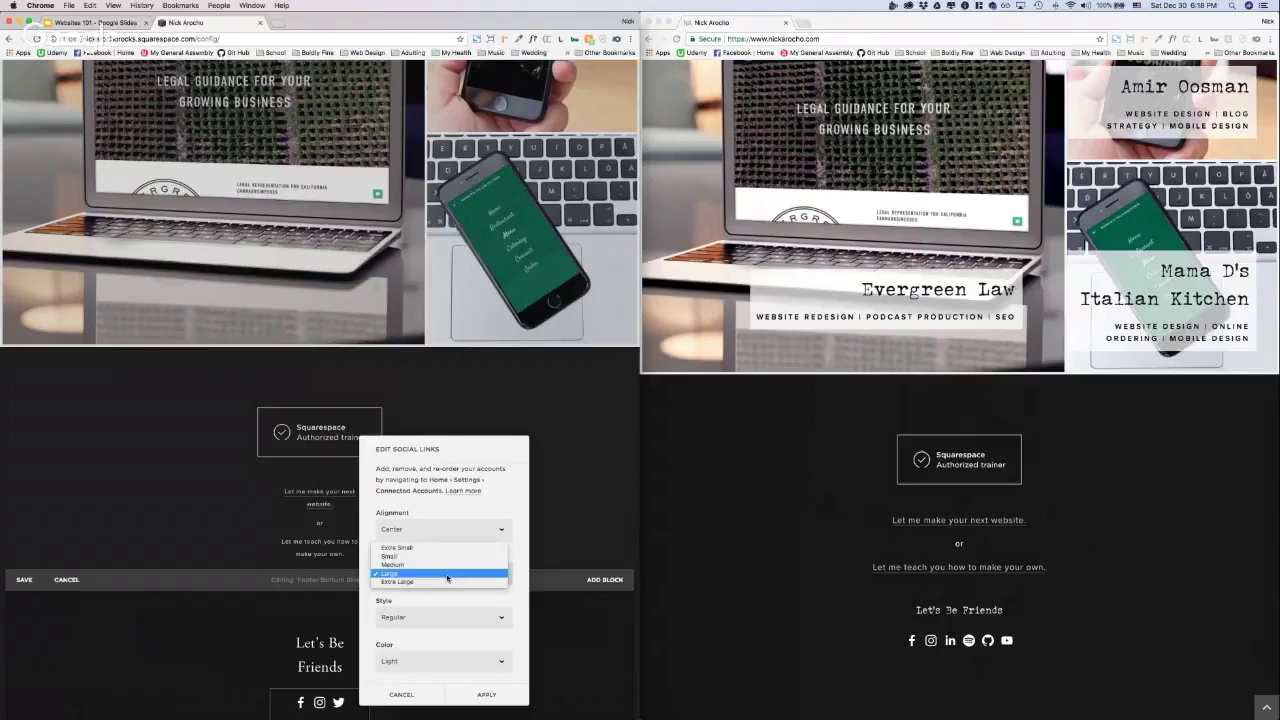
click(433, 589)
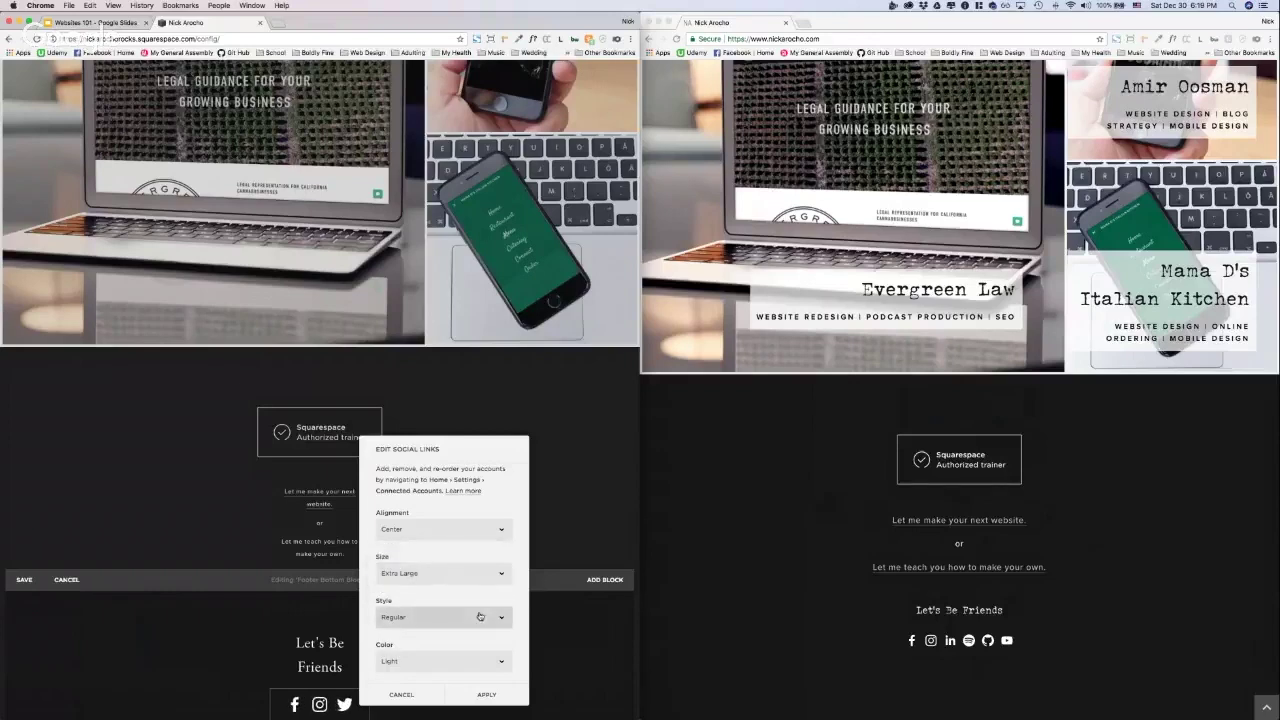
Step: Compare the border, solid and knockout icon styles, then keep Regular
click(470, 613)
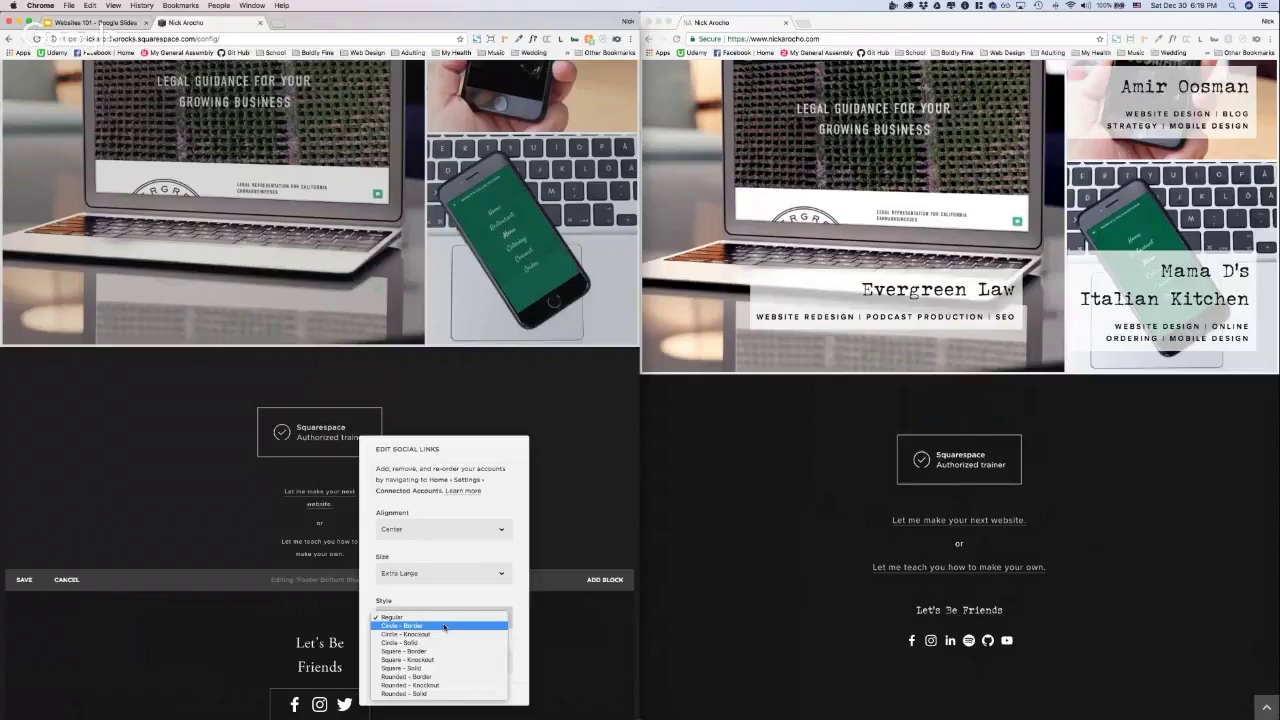
click(444, 626)
click(445, 617)
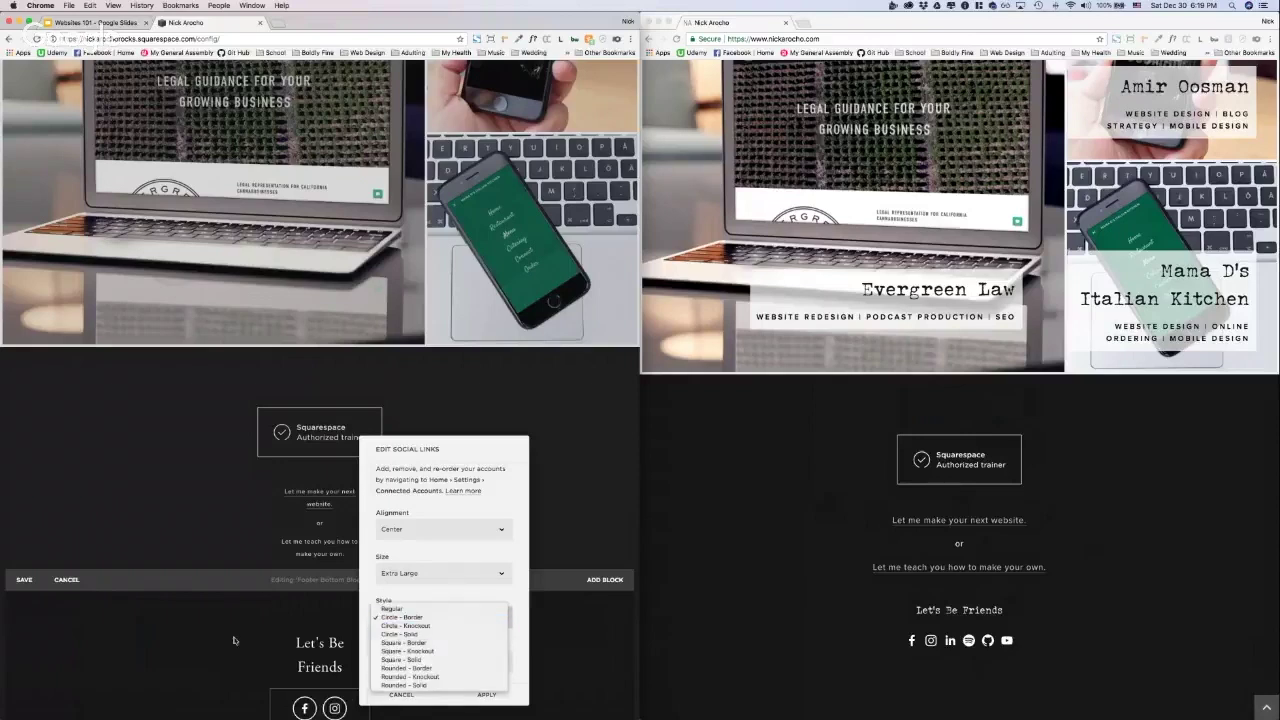
click(418, 643)
click(442, 617)
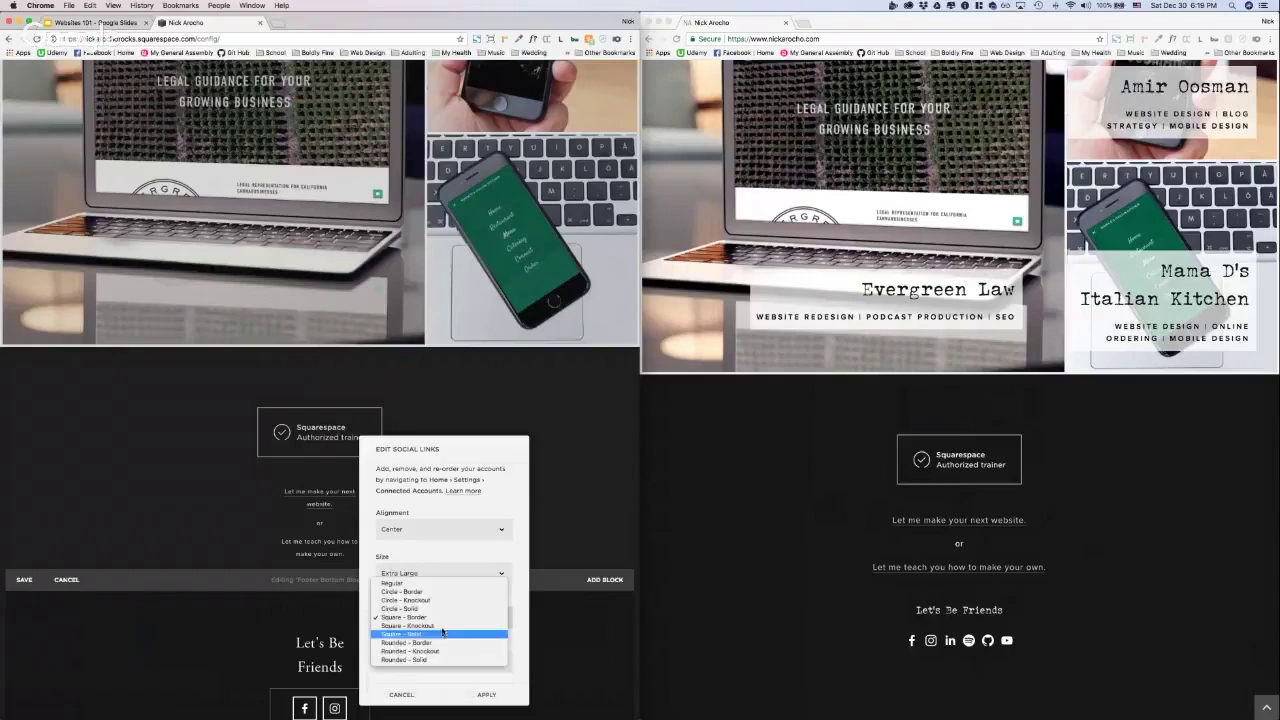
click(442, 643)
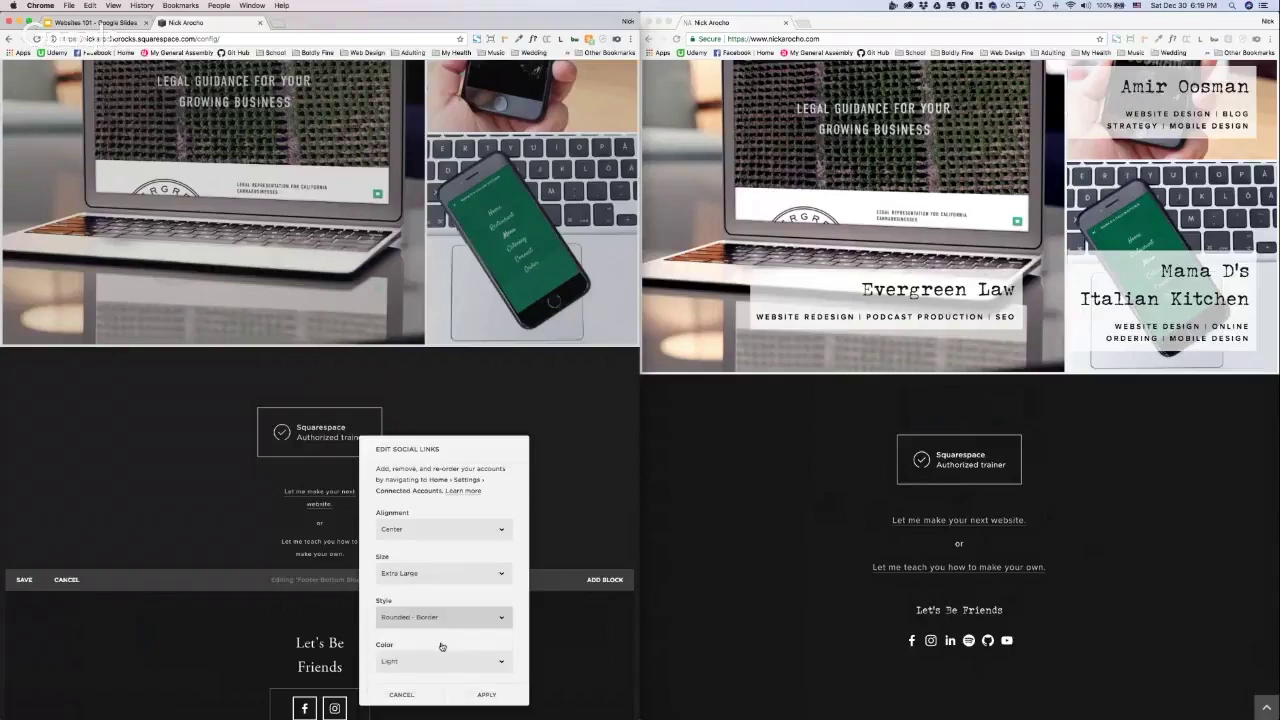
click(441, 617)
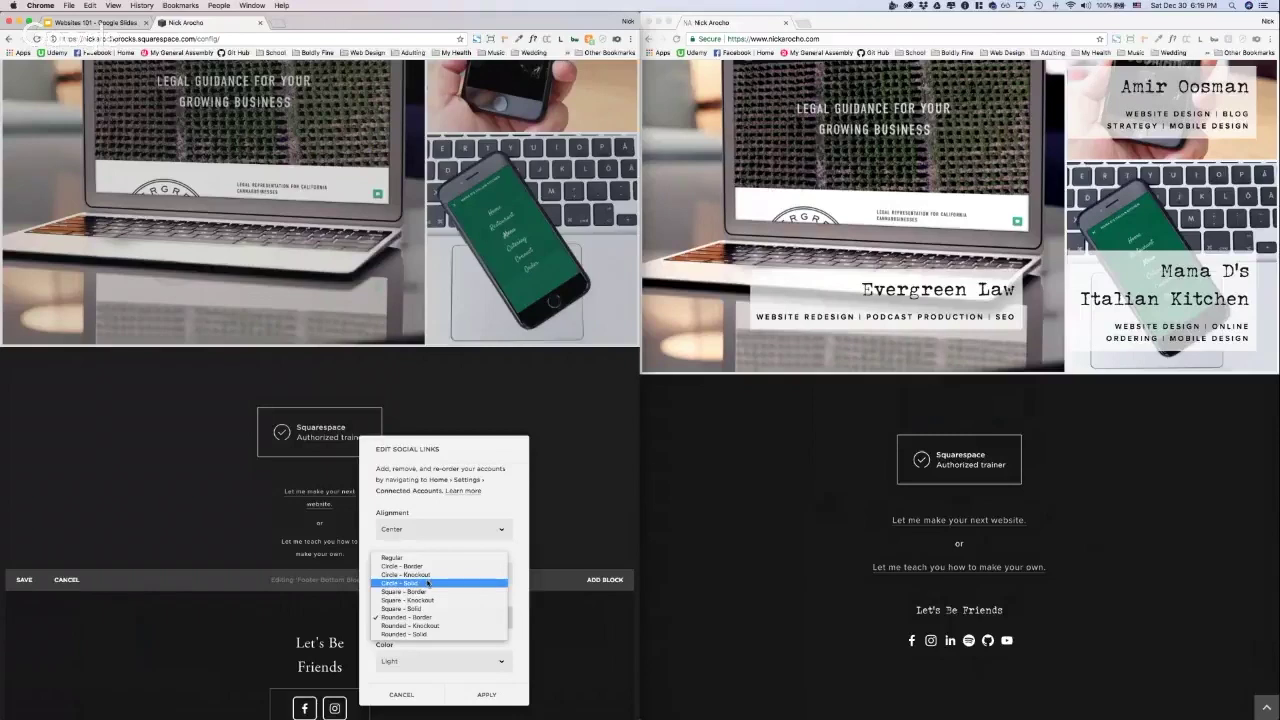
click(428, 583)
click(447, 616)
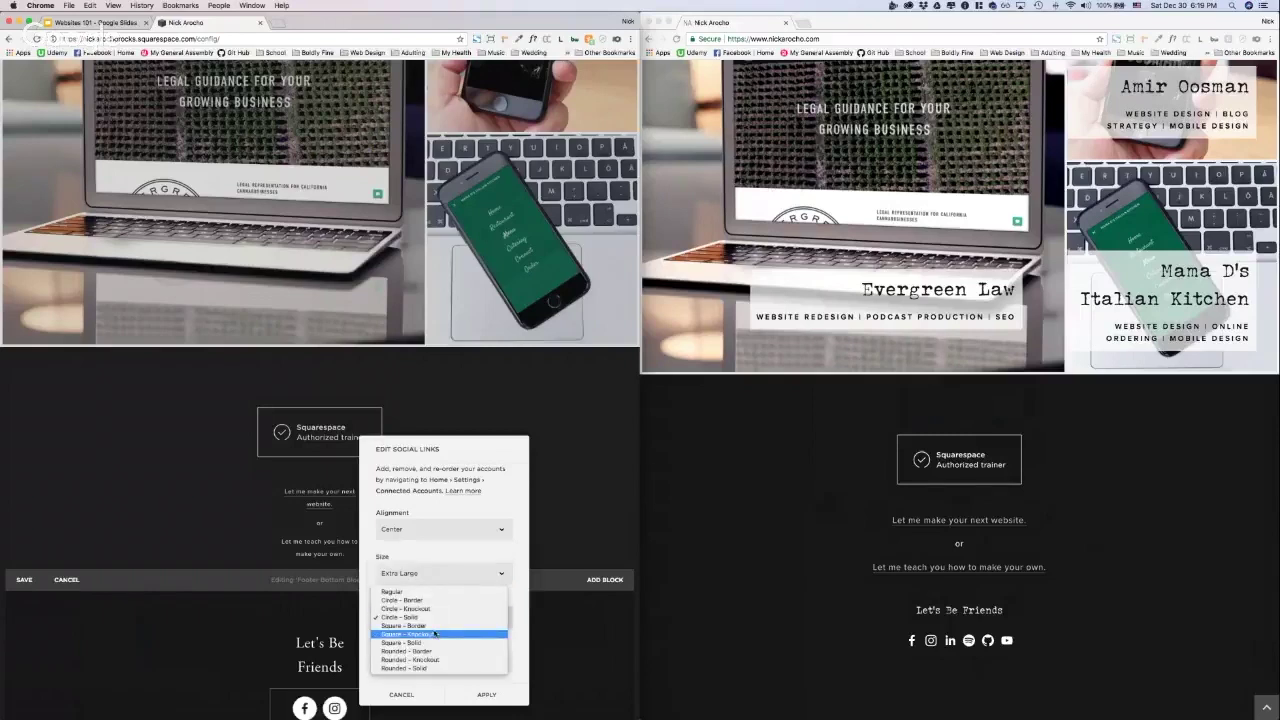
click(437, 600)
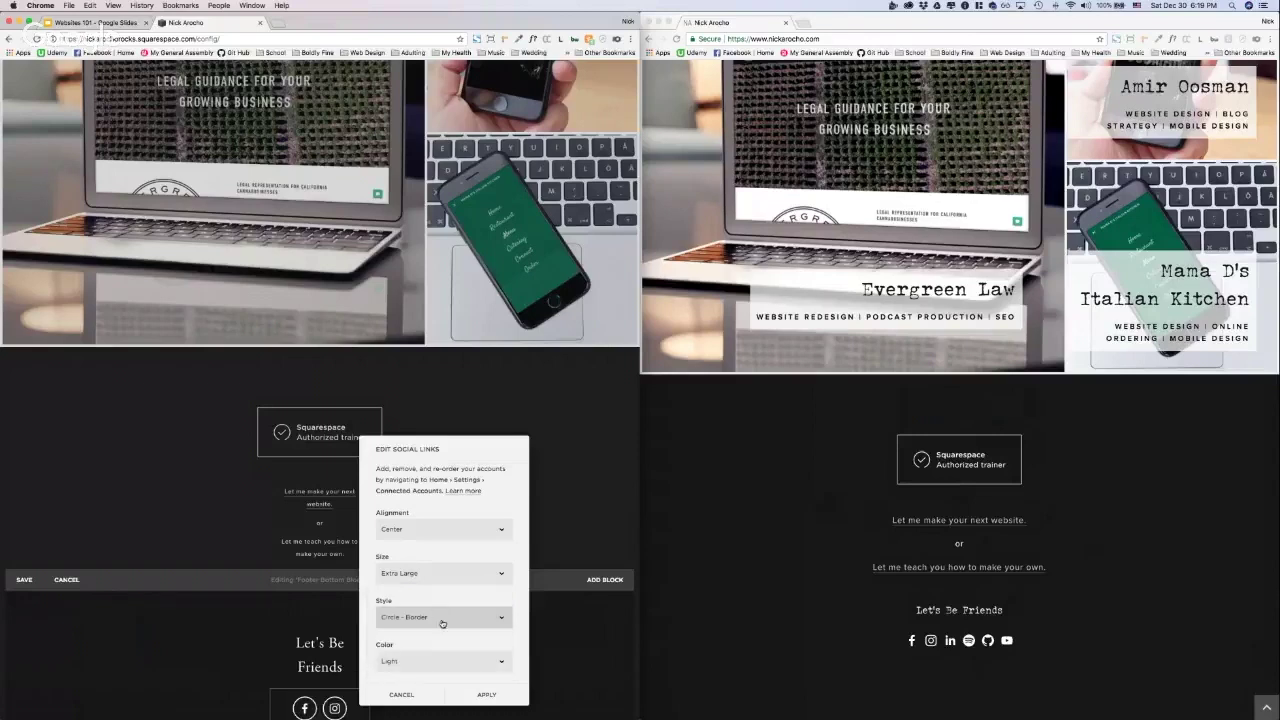
click(442, 620)
click(426, 627)
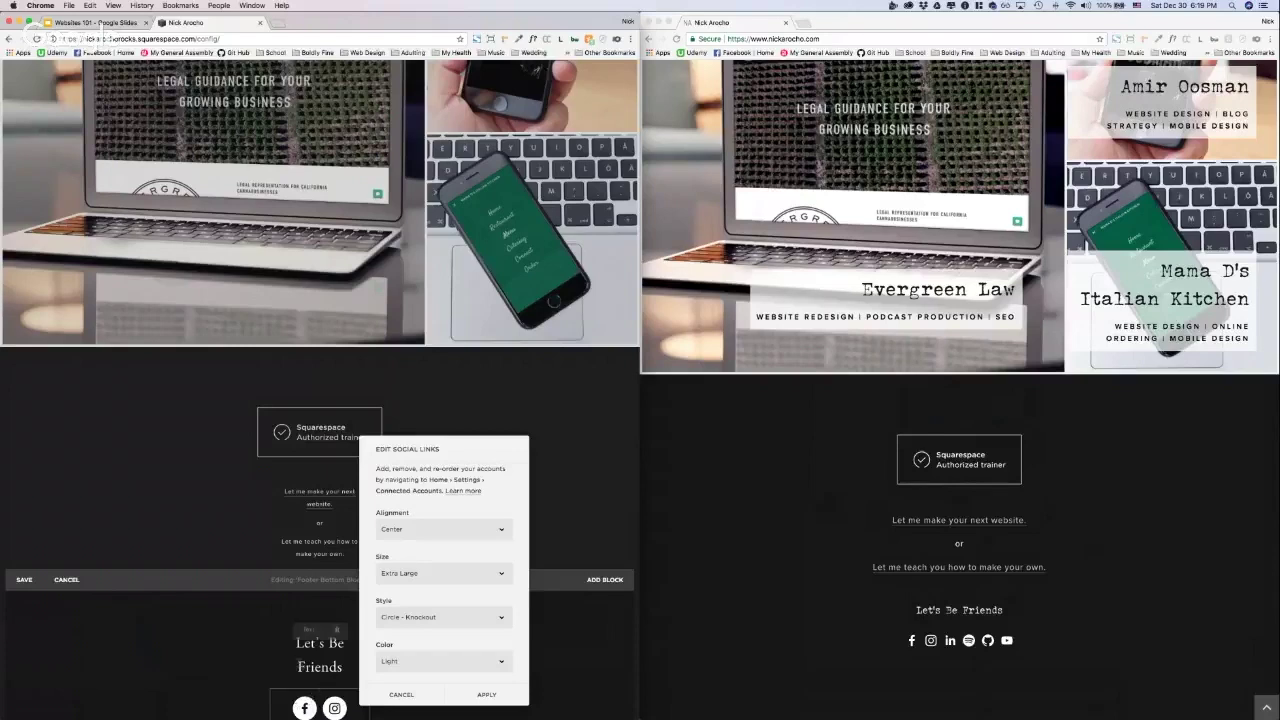
click(453, 621)
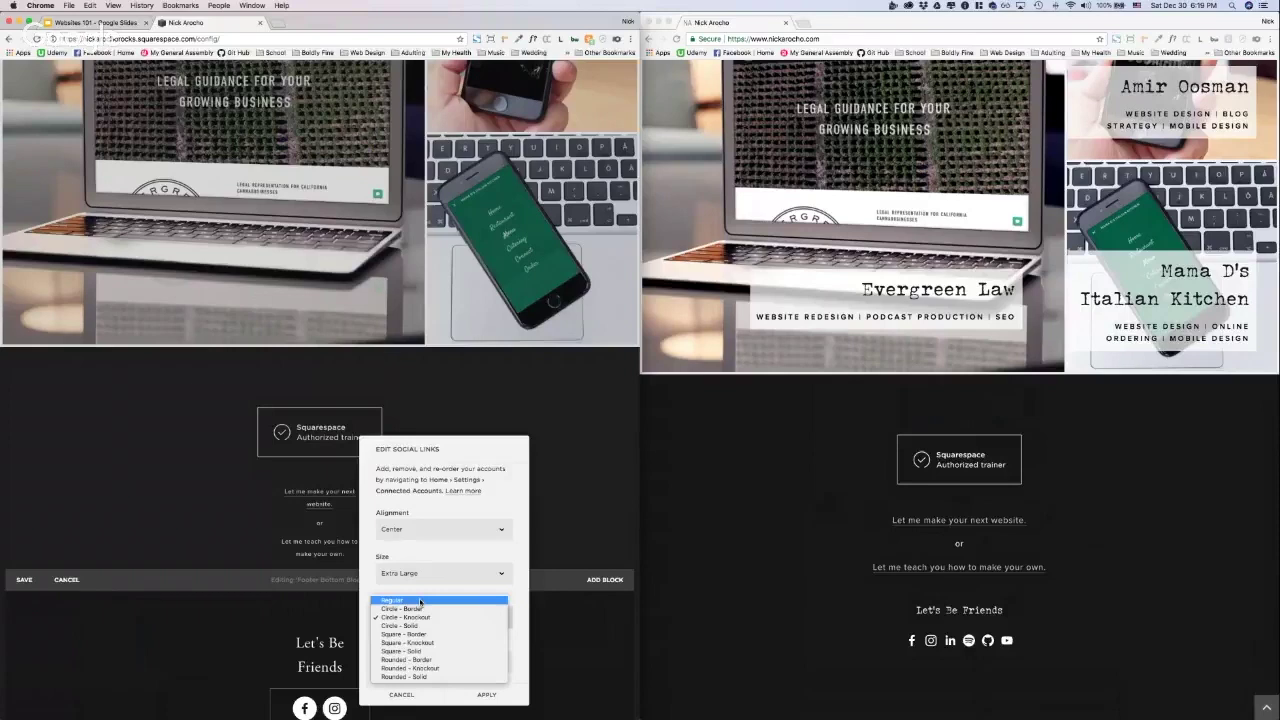
click(450, 600)
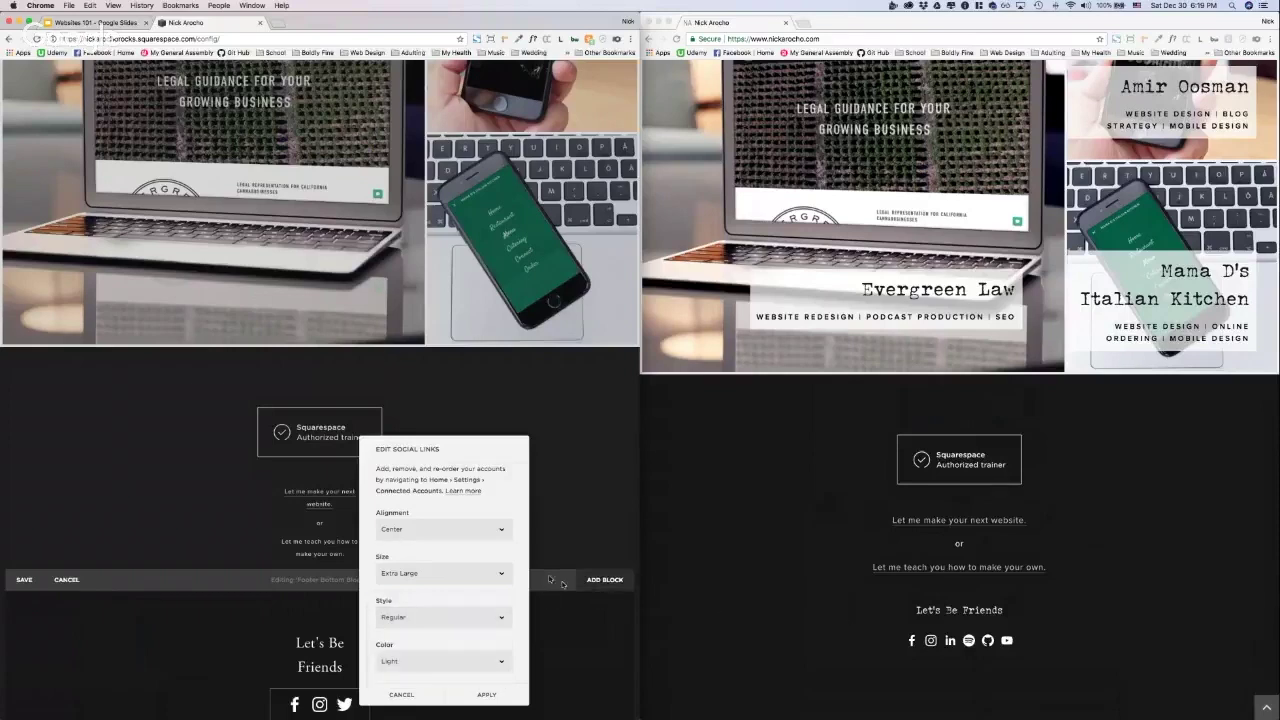
Step: Center the social icons after trying left alignment, and apply the settings
click(456, 529)
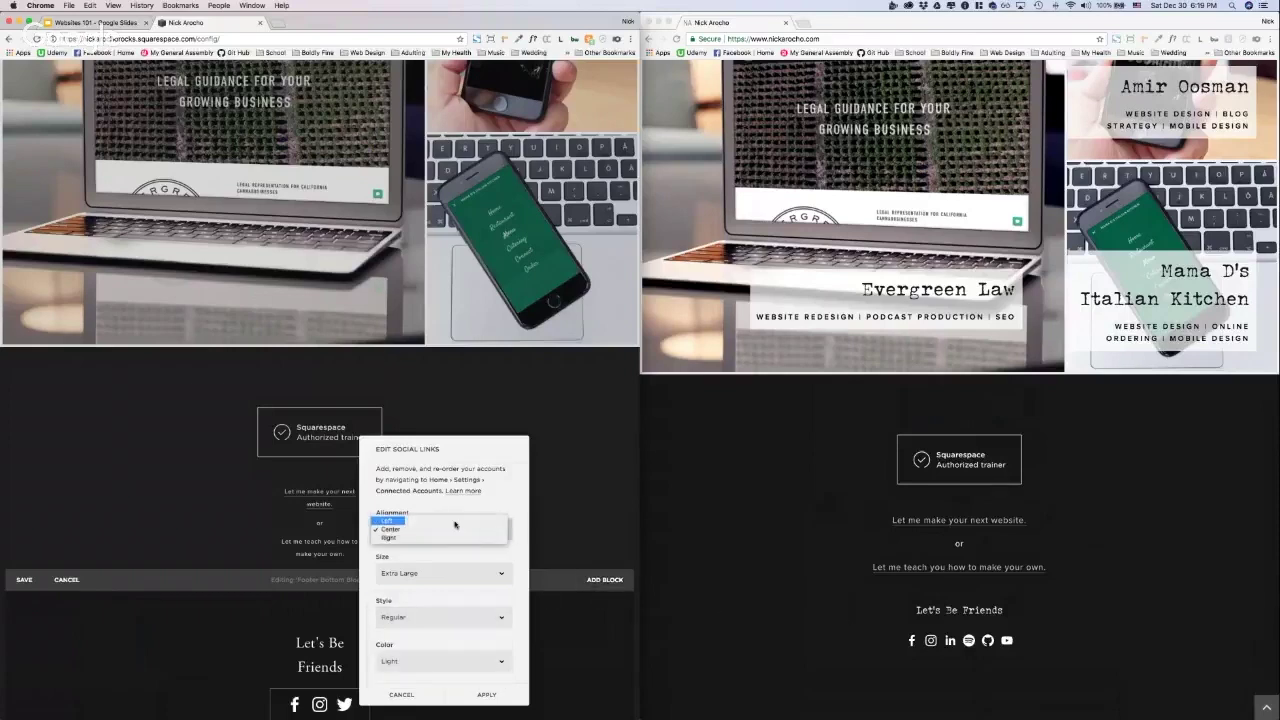
click(457, 521)
click(462, 531)
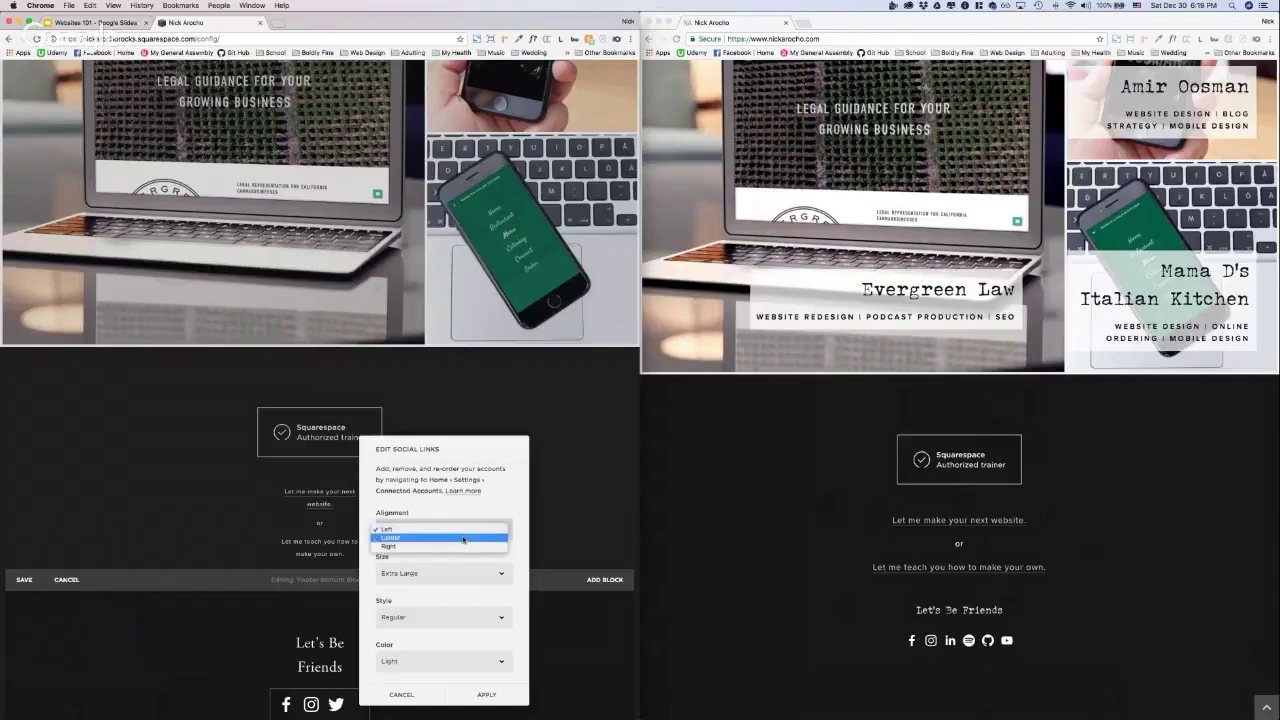
click(465, 538)
click(500, 700)
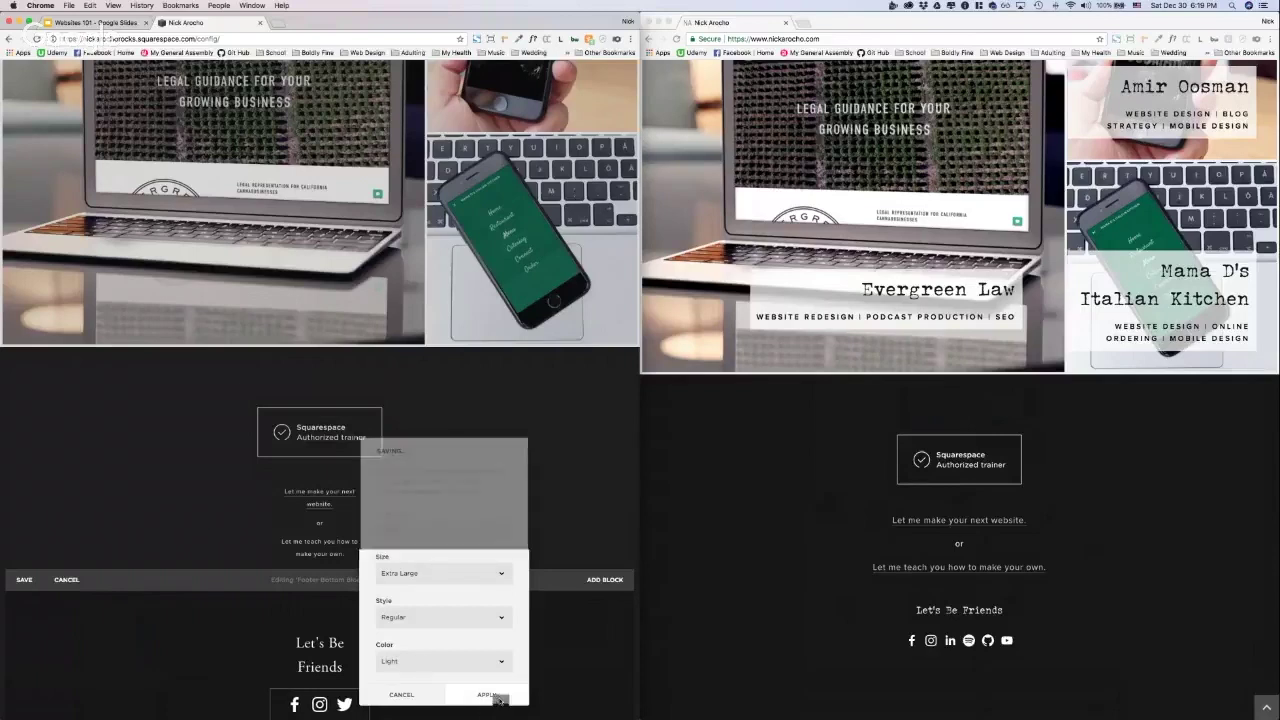